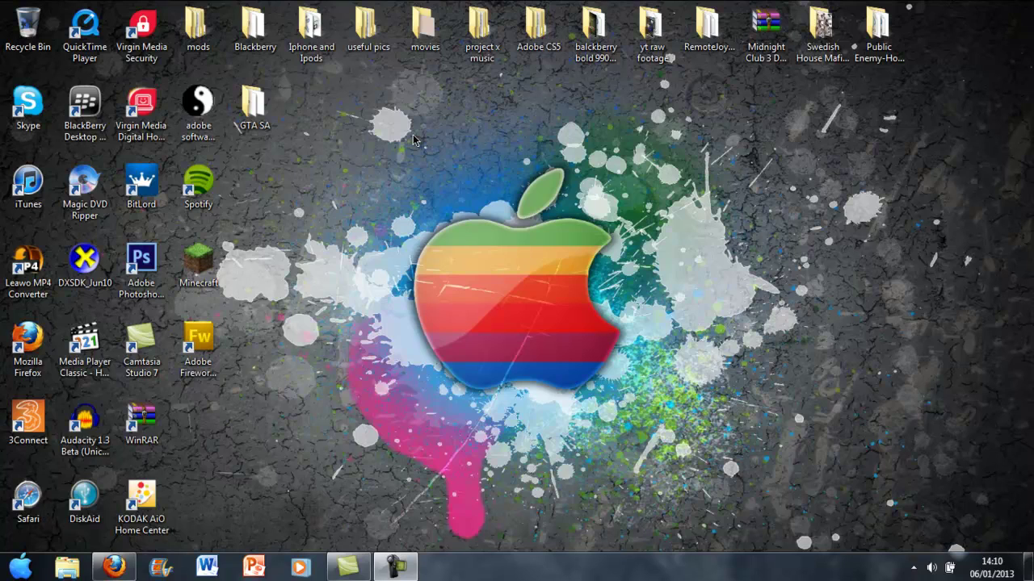
Switch to Firefox and review the Sony Vegas Pro download page and the MediaFire page for Vegas Pro 12 Patch.rar.
{"action": "left_click", "coordinate": [134, 570]}
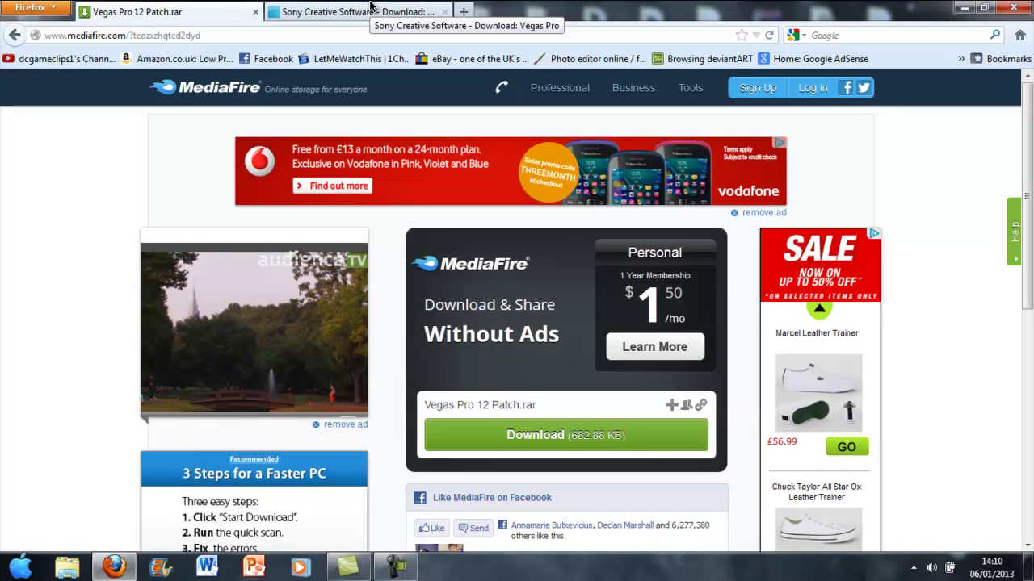
{"action": "left_click", "coordinate": [370, 11]}
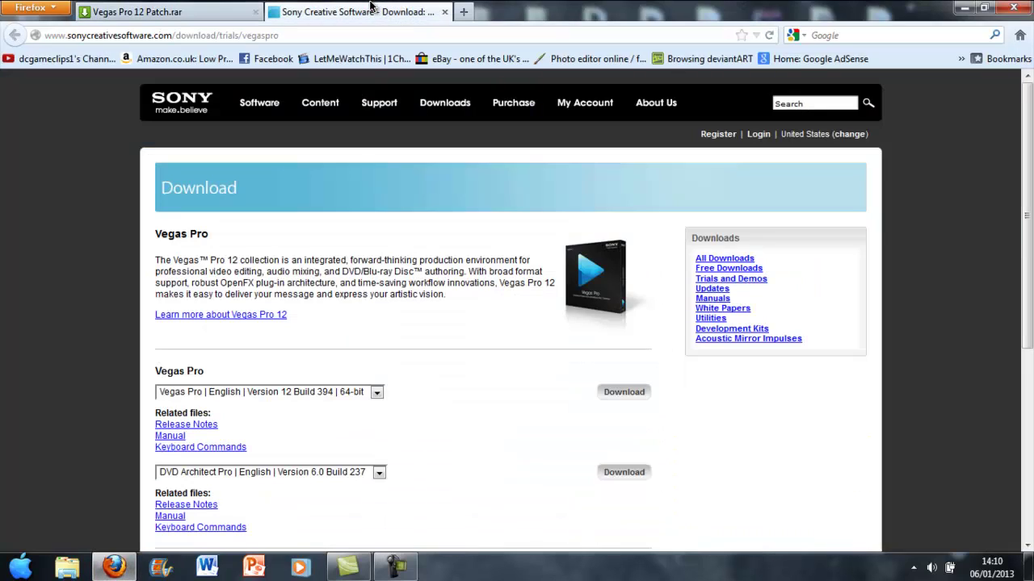
{"action": "left_click", "coordinate": [174, 8]}
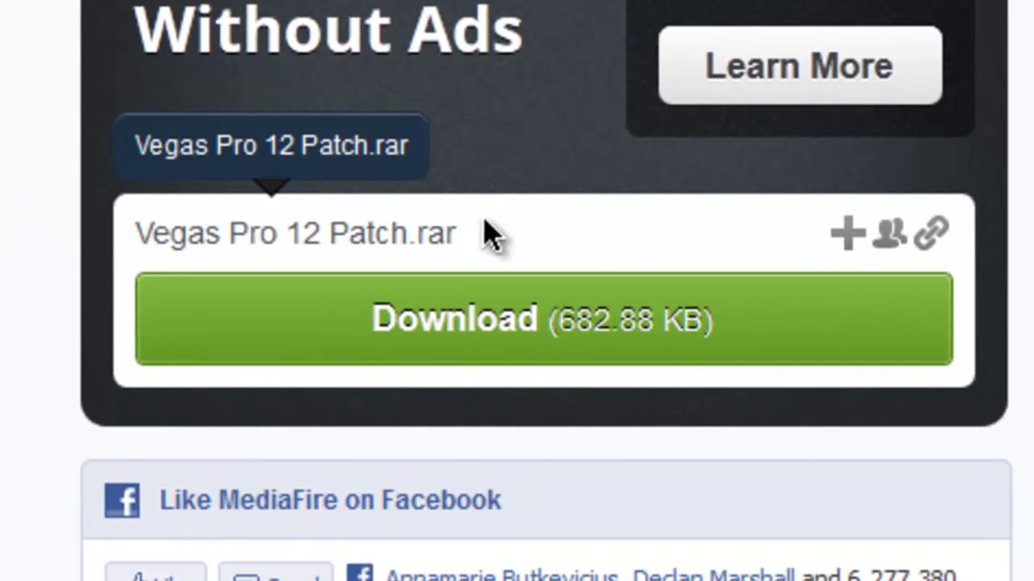
{"action": "left_click_drag", "start_coordinate": [483, 232], "coordinate": [136, 234]}
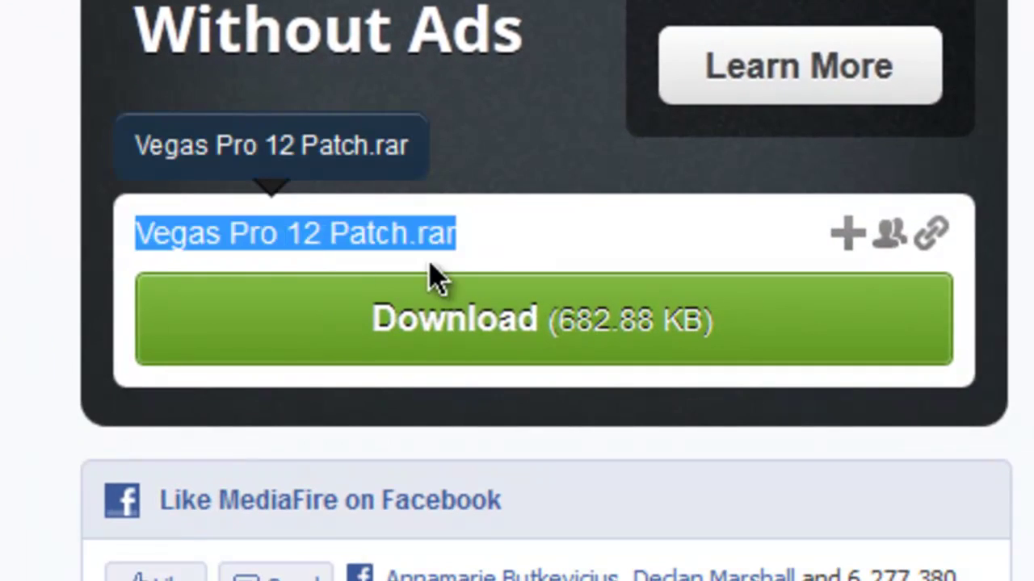
{"action": "left_click_drag", "start_coordinate": [430, 263], "coordinate": [153, 242]}
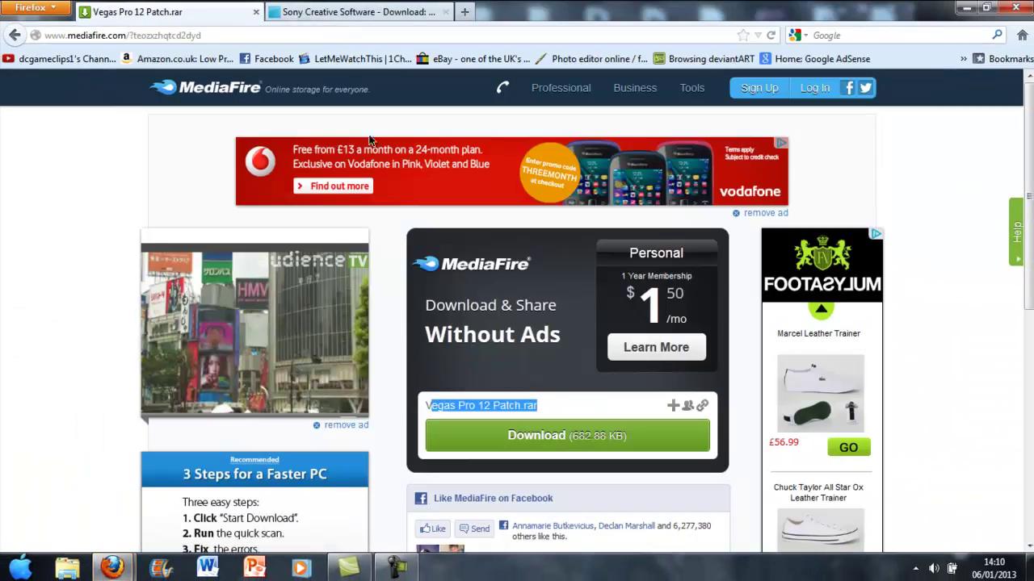
Close the 888 poker pop-up window and return to the Sony Creative Software Vegas Pro download page.
{"action": "left_click", "coordinate": [111, 568]}
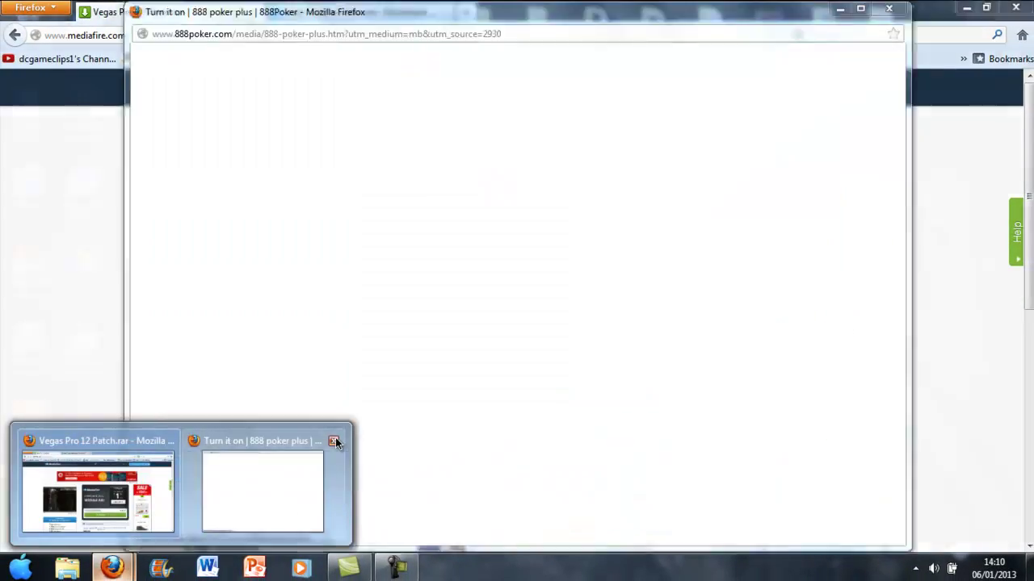
{"action": "left_click", "coordinate": [334, 440]}
{"action": "left_click", "coordinate": [302, 12]}
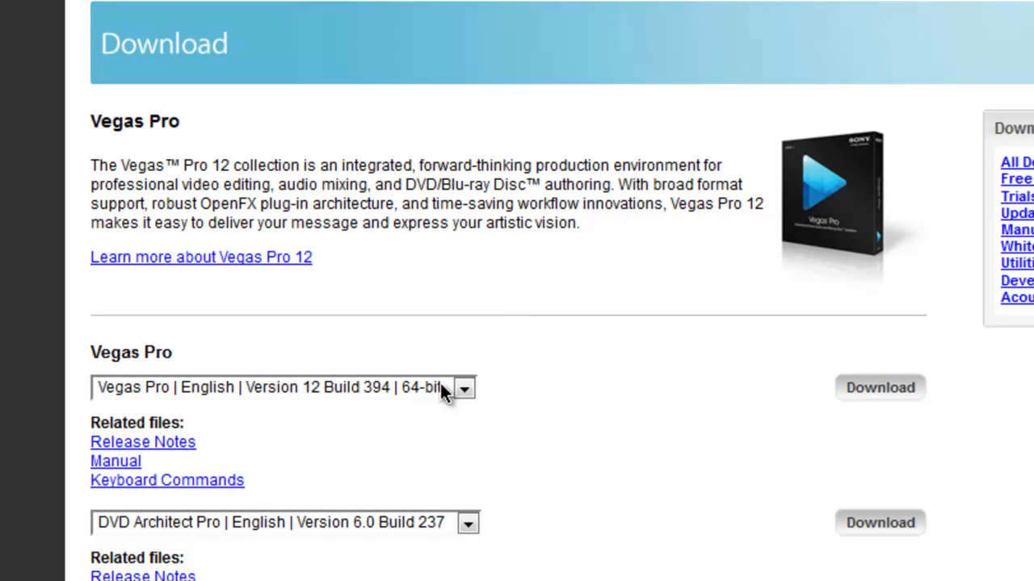
Examine the language and bit versions offered for the Vegas Pro download and the related files below.
{"action": "left_click", "coordinate": [440, 388]}
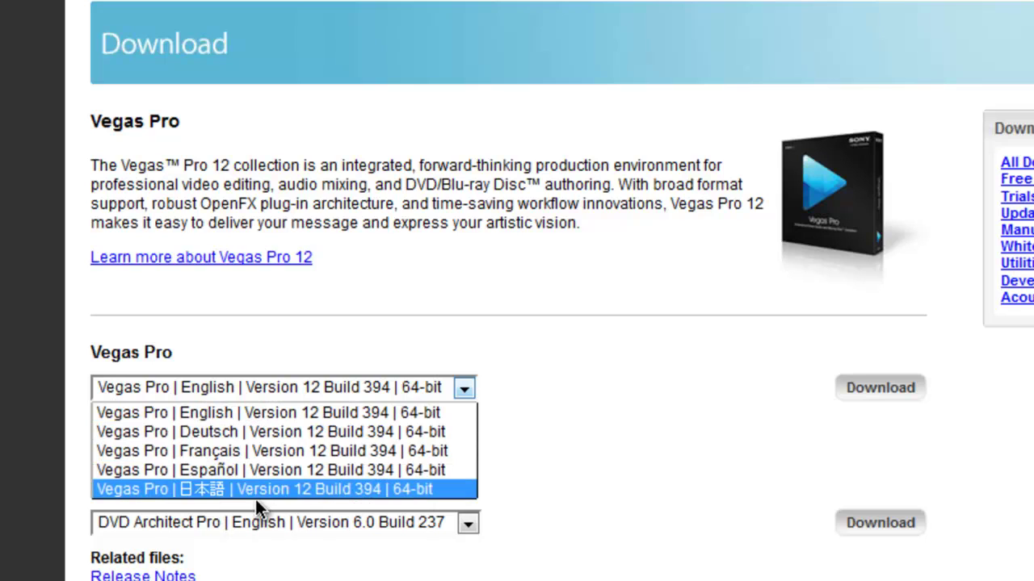
{"action": "left_click", "coordinate": [460, 391]}
{"action": "scroll", "coordinate": [460, 390], "scroll_direction": "down", "scroll_amount": 4}
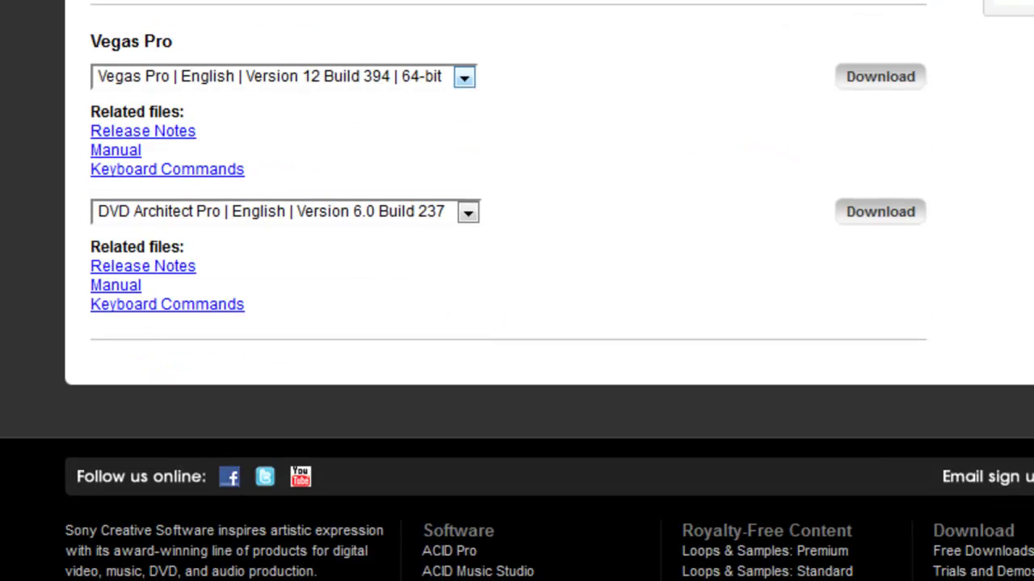
{"action": "scroll", "coordinate": [550, 285], "scroll_direction": "up", "scroll_amount": 1}
{"action": "scroll", "coordinate": [549, 285], "scroll_direction": "up", "scroll_amount": 1}
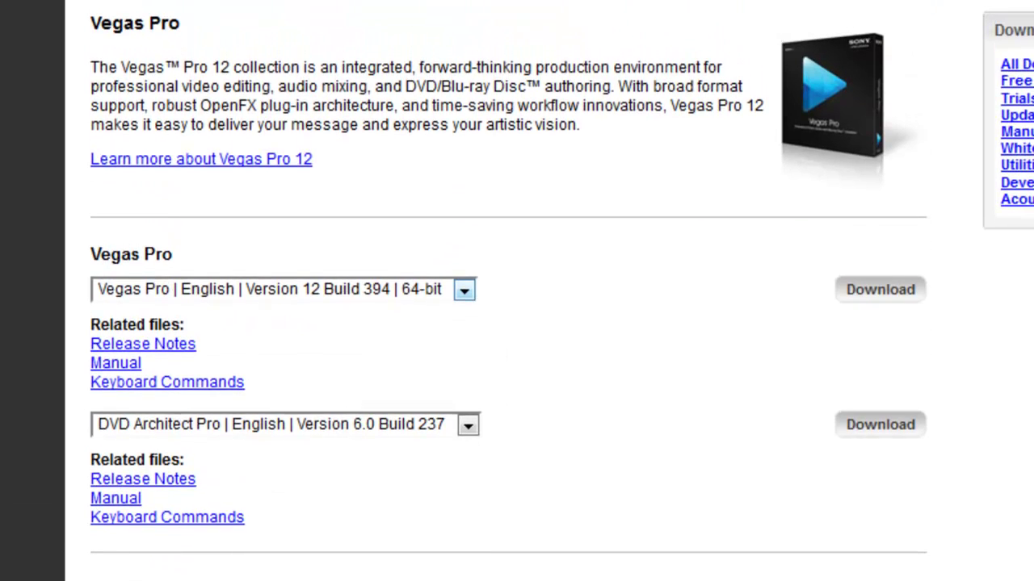
Open the Computer properties from Windows to check the system type.
{"action": "left_click", "coordinate": [33, 557]}
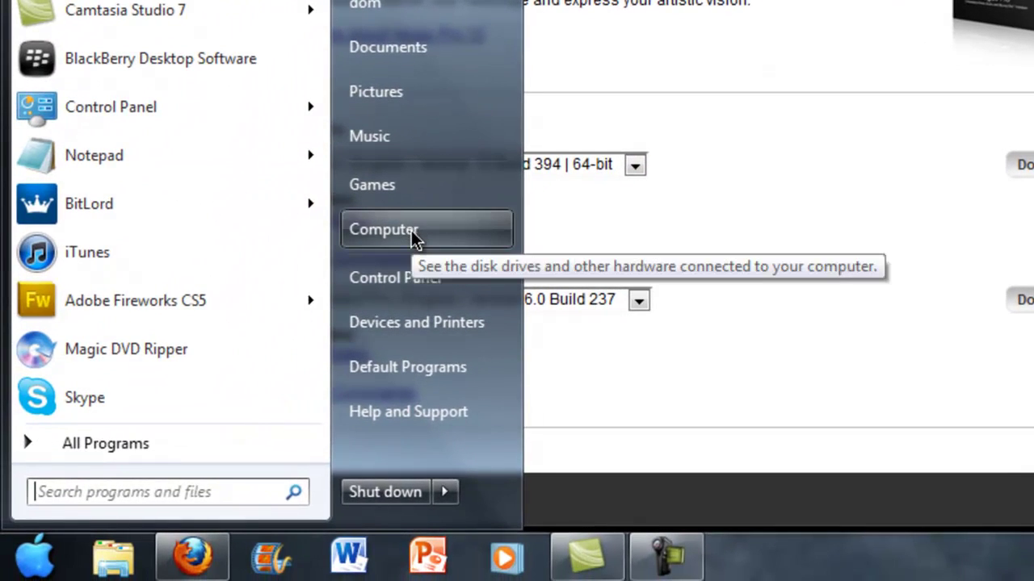
{"action": "right_click", "coordinate": [414, 236]}
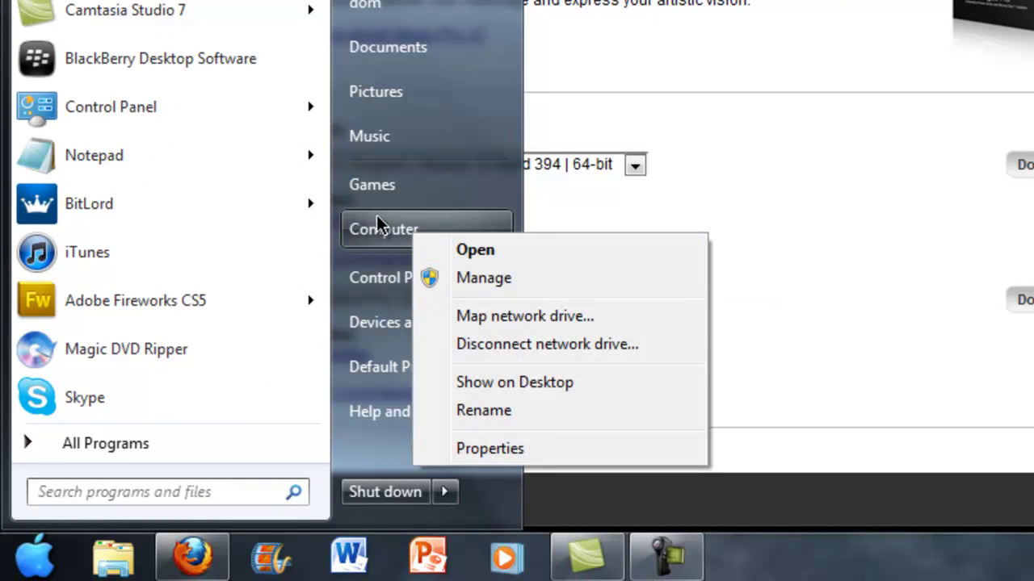
{"action": "left_click", "coordinate": [491, 449]}
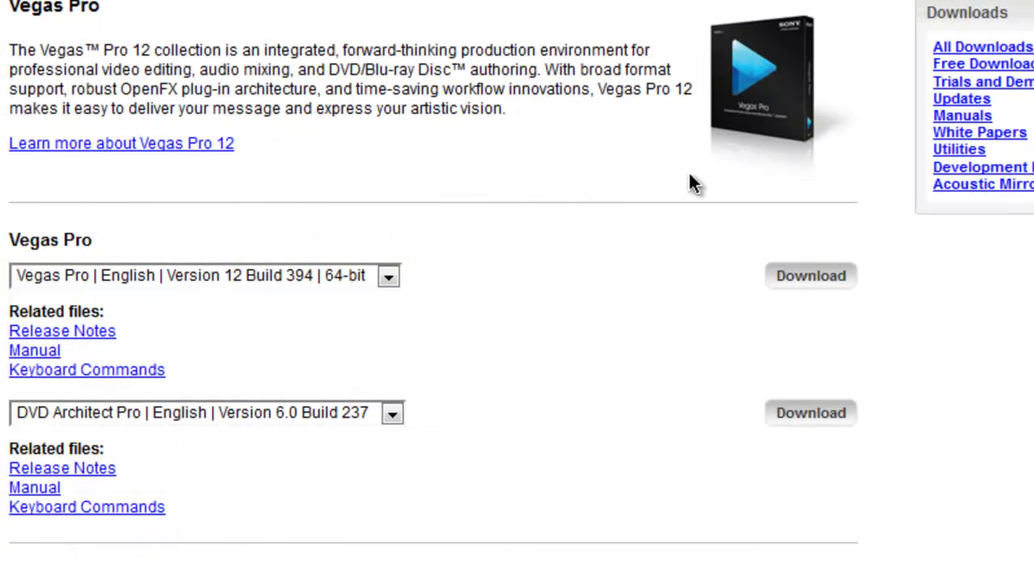
Download the English 64-bit Vegas Pro 12 Build 394 installer and save vegaspro12.0.394.exe.
{"action": "left_click", "coordinate": [814, 283]}
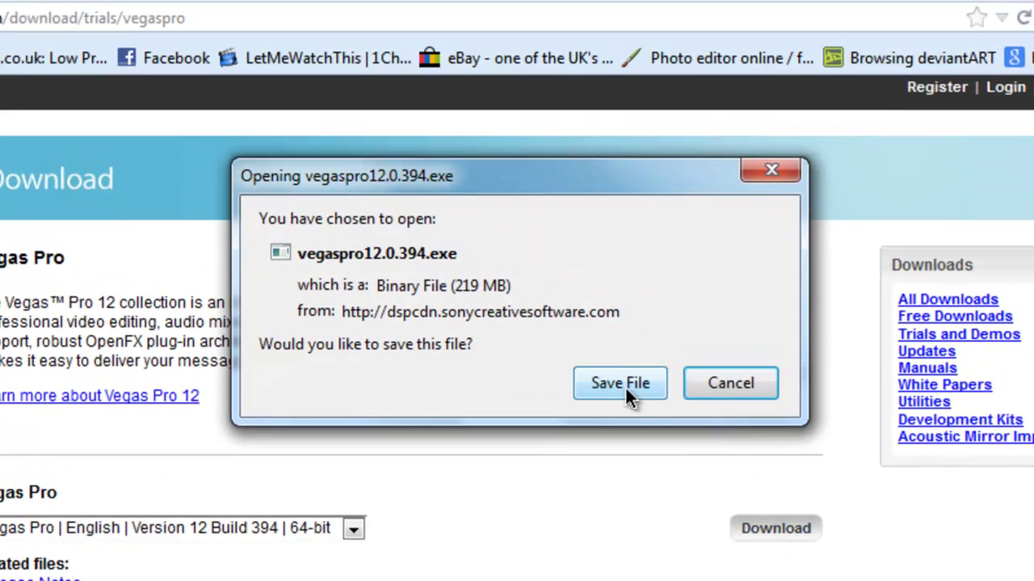
{"action": "left_click", "coordinate": [619, 384]}
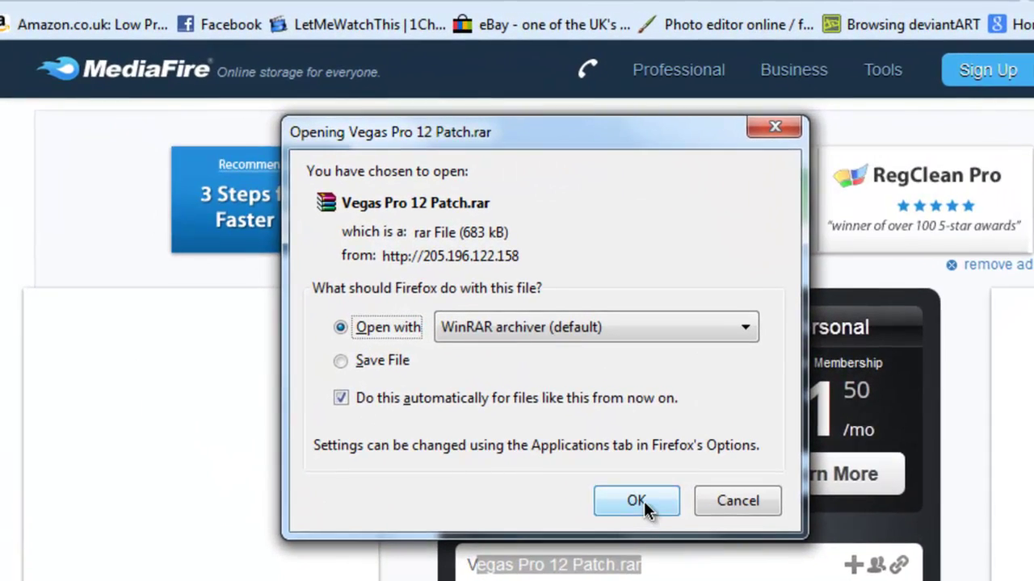
Open the downloaded Vegas Pro 12 Patch.rar with WinRAR archiver, dismiss the licence reminder and minimise the archive window.
{"action": "left_click", "coordinate": [637, 501]}
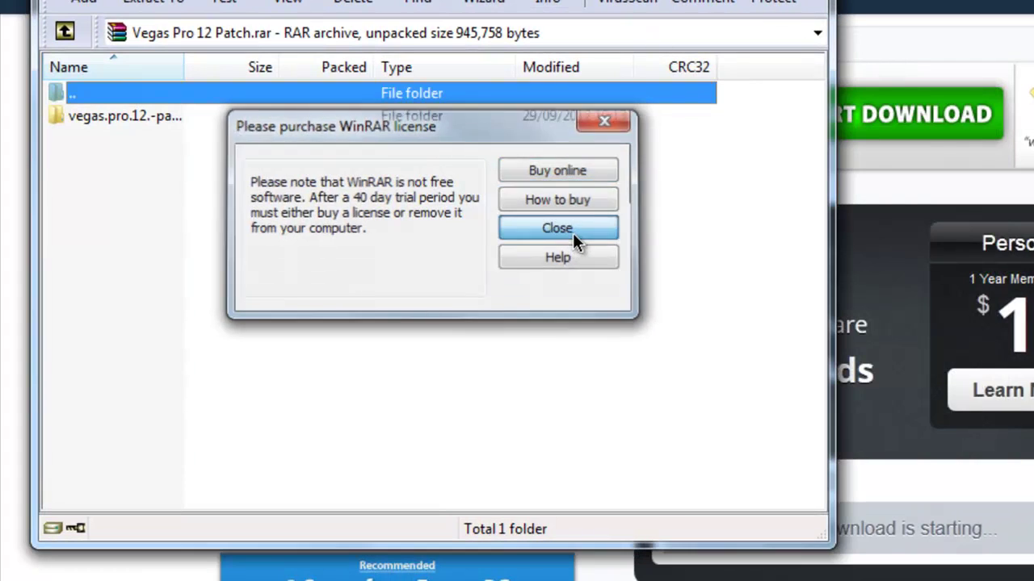
{"action": "left_click", "coordinate": [573, 230]}
{"action": "left_click", "coordinate": [463, 23]}
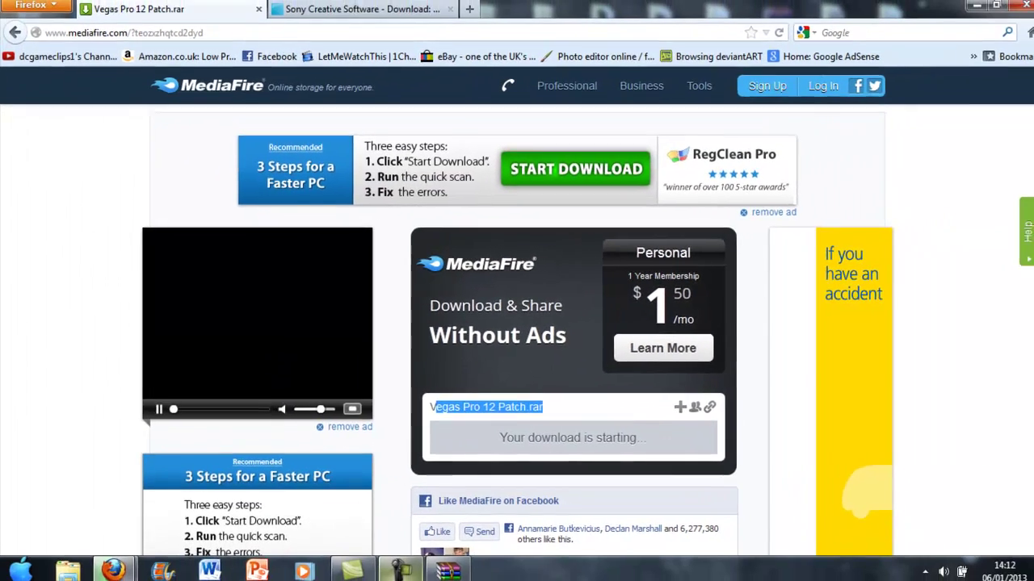
{"action": "mouse_move", "coordinate": [354, 573]}
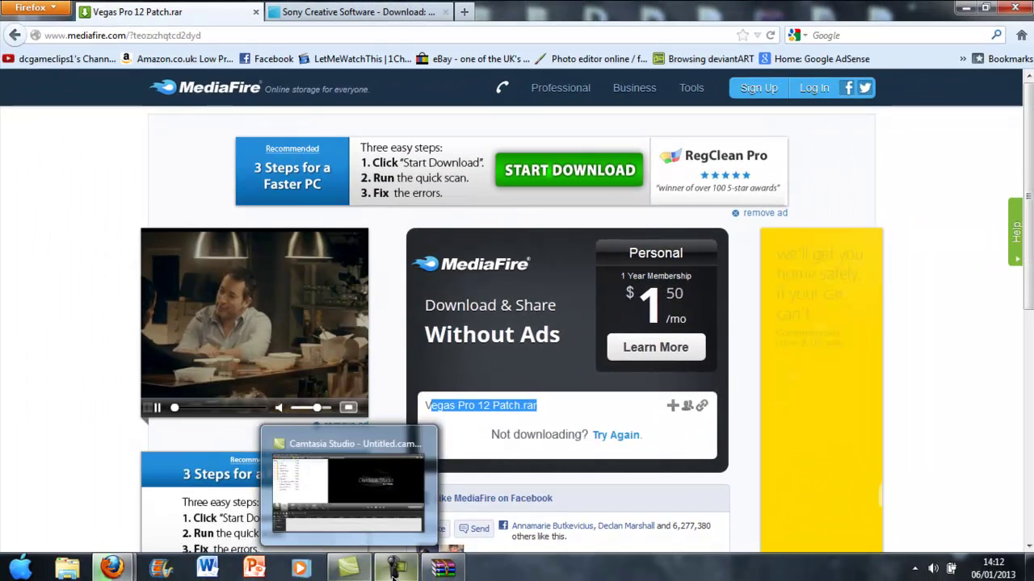
{"action": "mouse_move", "coordinate": [405, 566]}
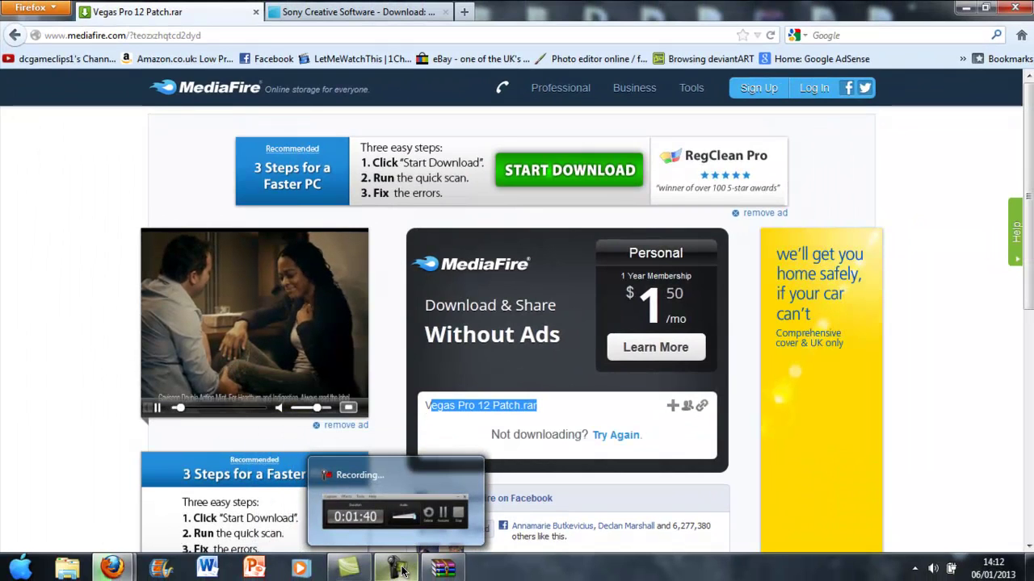
{"action": "left_click", "coordinate": [404, 565]}
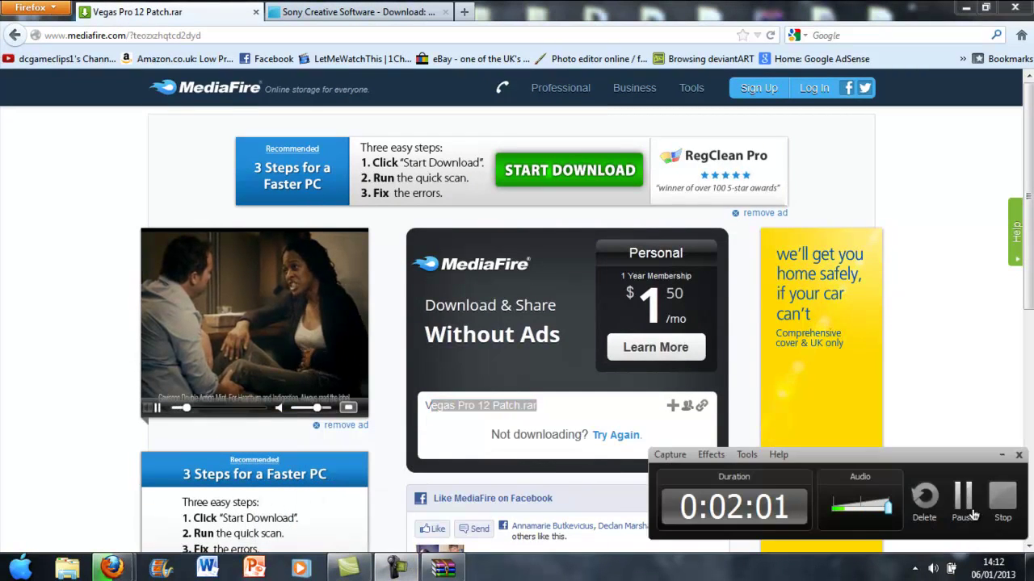
{"action": "left_click", "coordinate": [973, 515]}
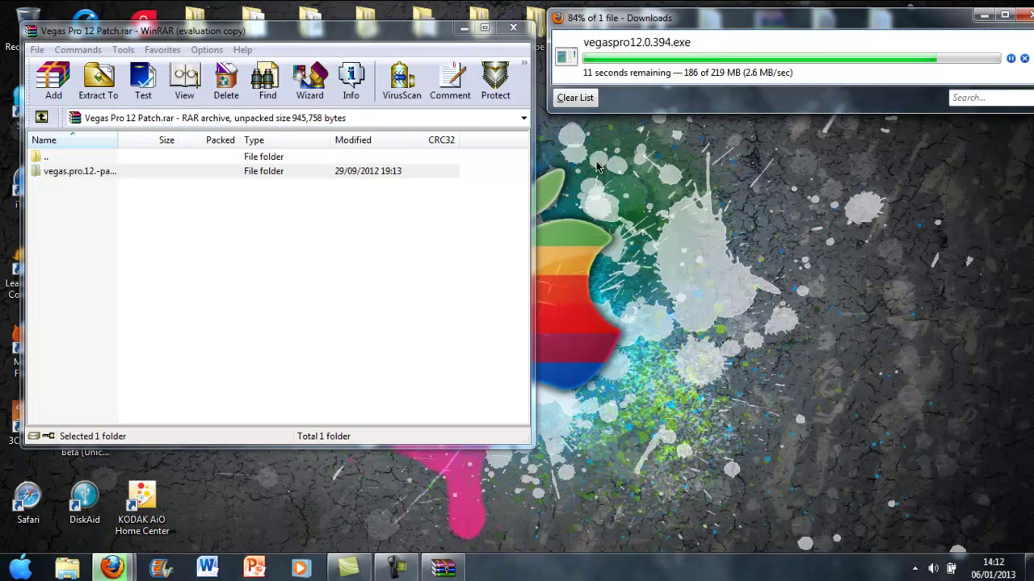
Extract the vegas.pro.12.-patch application from the archive's vegas.pro.12.-patch folder to the desktop and close WinRAR.
{"action": "left_click", "coordinate": [172, 236]}
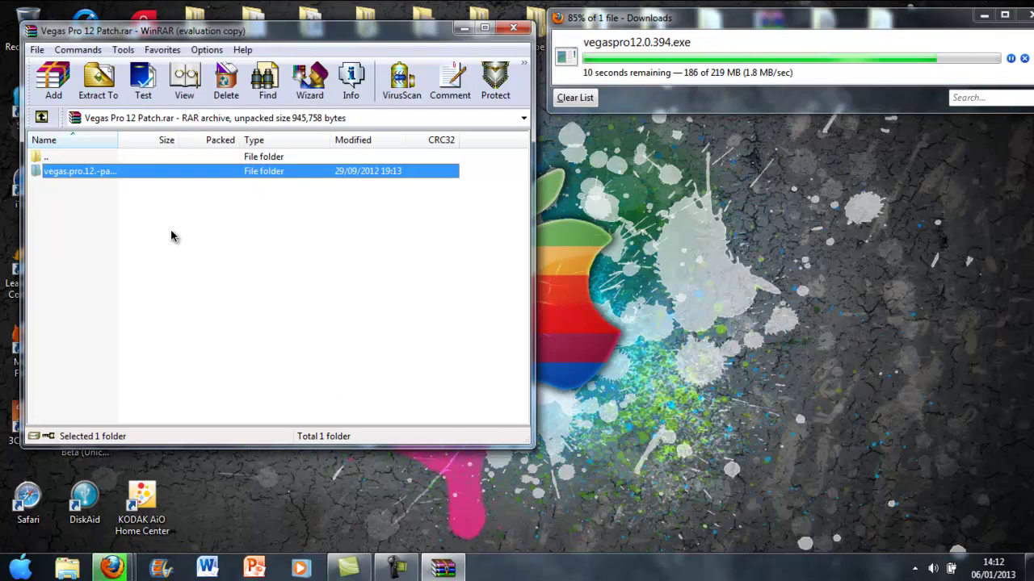
{"action": "left_click", "coordinate": [163, 288]}
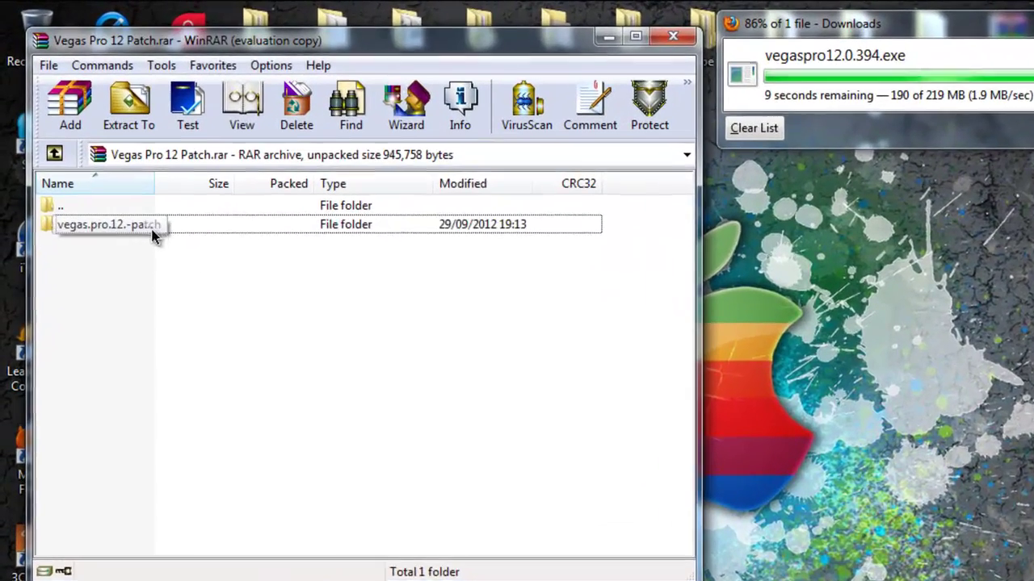
{"action": "double_click", "coordinate": [224, 232]}
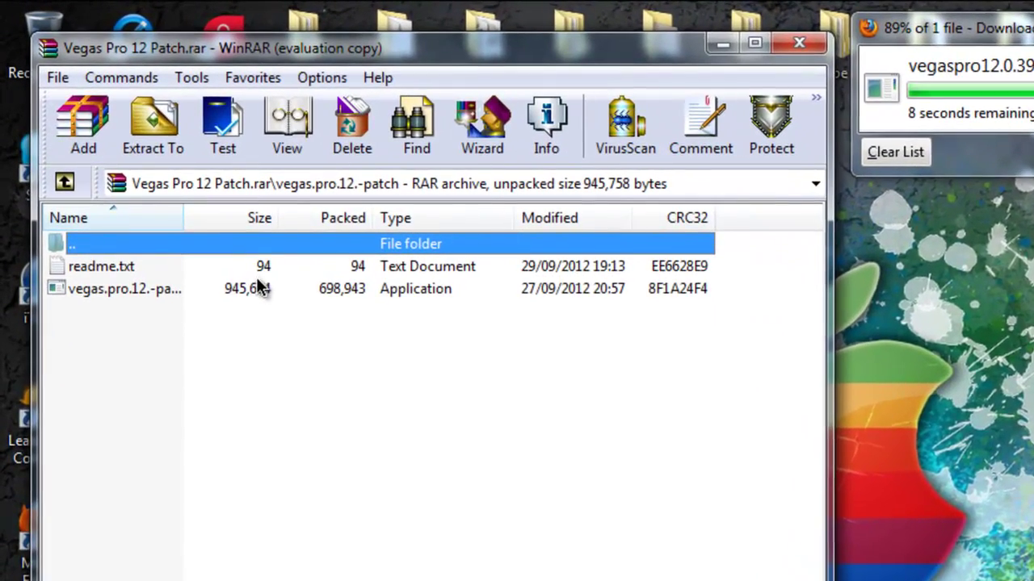
{"action": "left_click", "coordinate": [257, 292]}
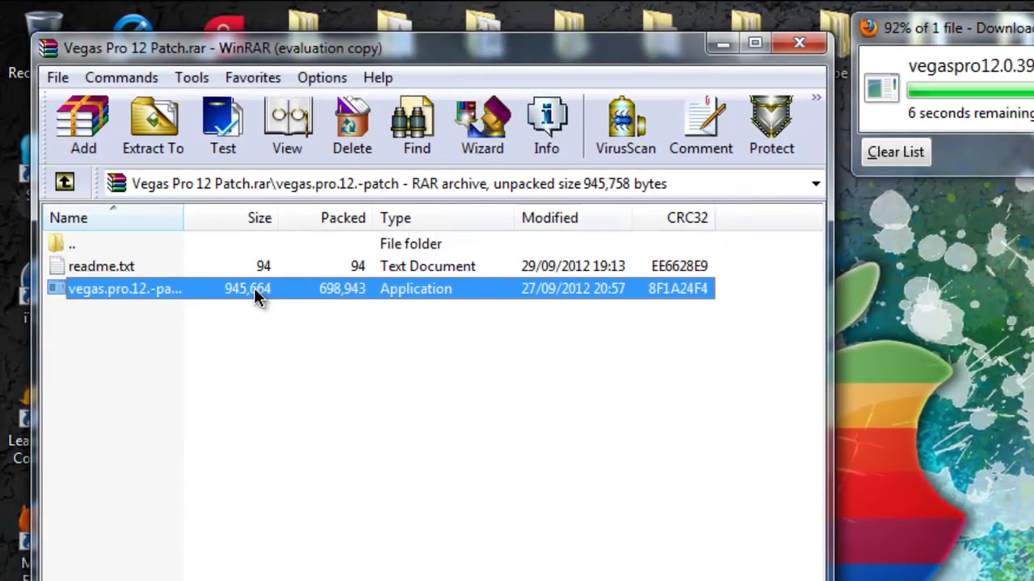
{"action": "double_click", "coordinate": [255, 288]}
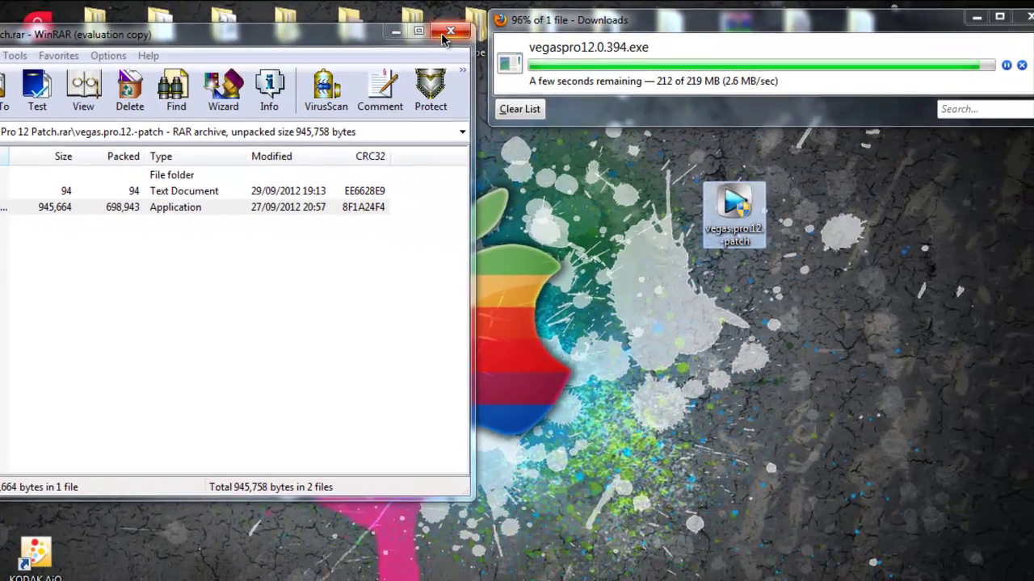
{"action": "left_click", "coordinate": [799, 43]}
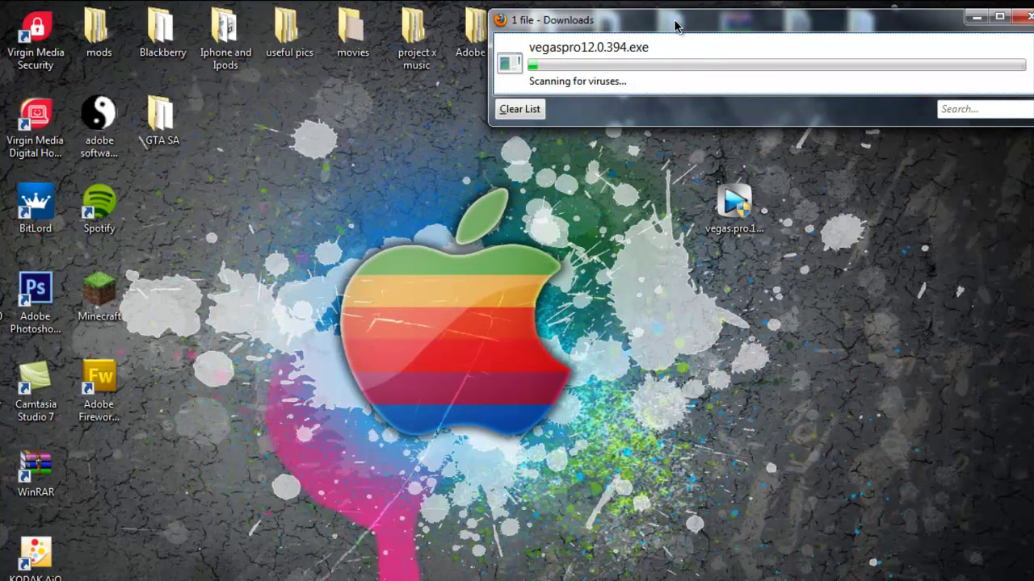
Move and enlarge the Downloads window, launch vegaspro12.0.394.exe from it and minimise the window.
{"action": "left_click_drag", "start_coordinate": [583, 40], "coordinate": [307, 81]}
{"action": "left_click_drag", "start_coordinate": [319, 173], "coordinate": [300, 346]}
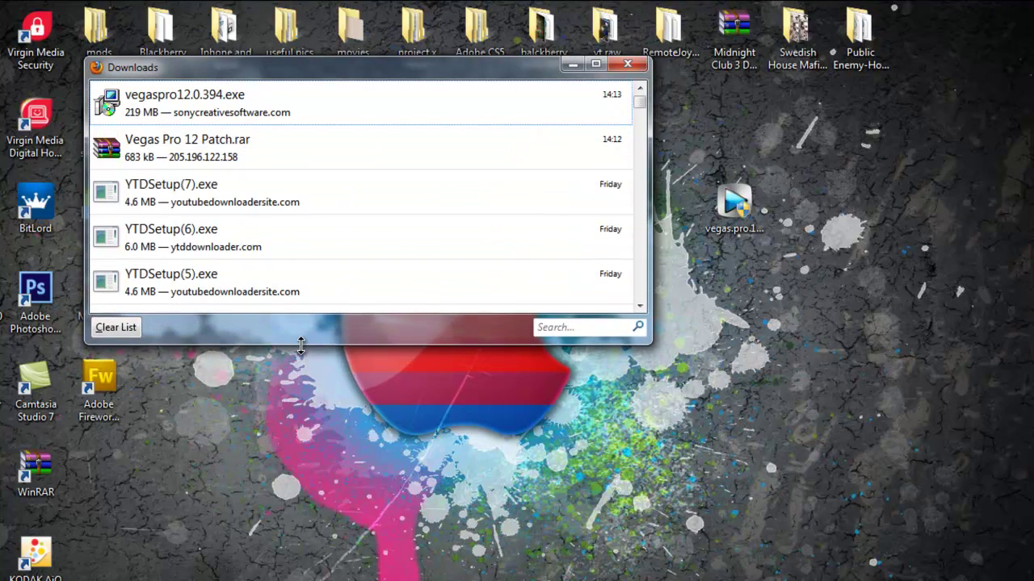
{"action": "left_click", "coordinate": [344, 104]}
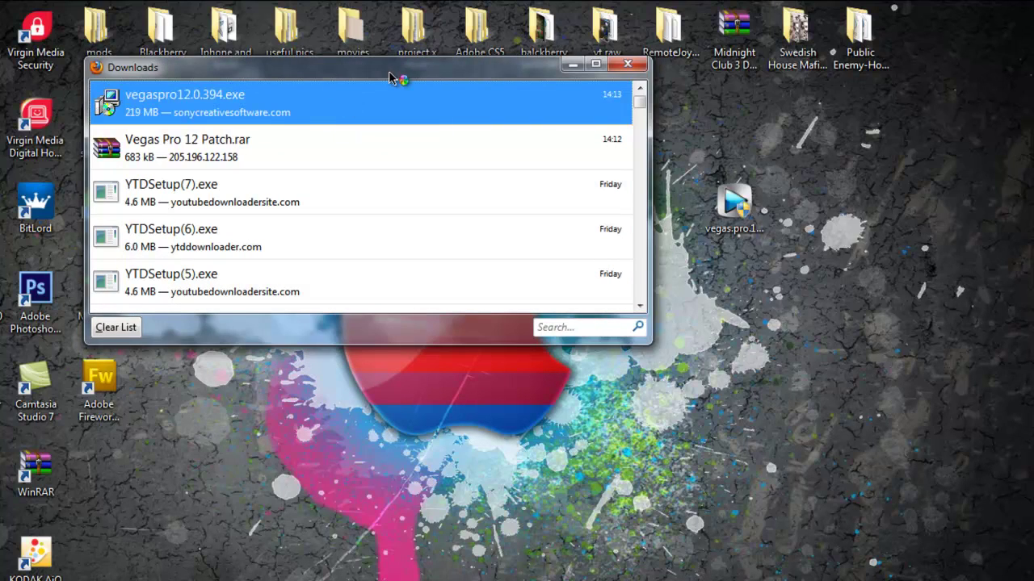
{"action": "left_click", "coordinate": [571, 65]}
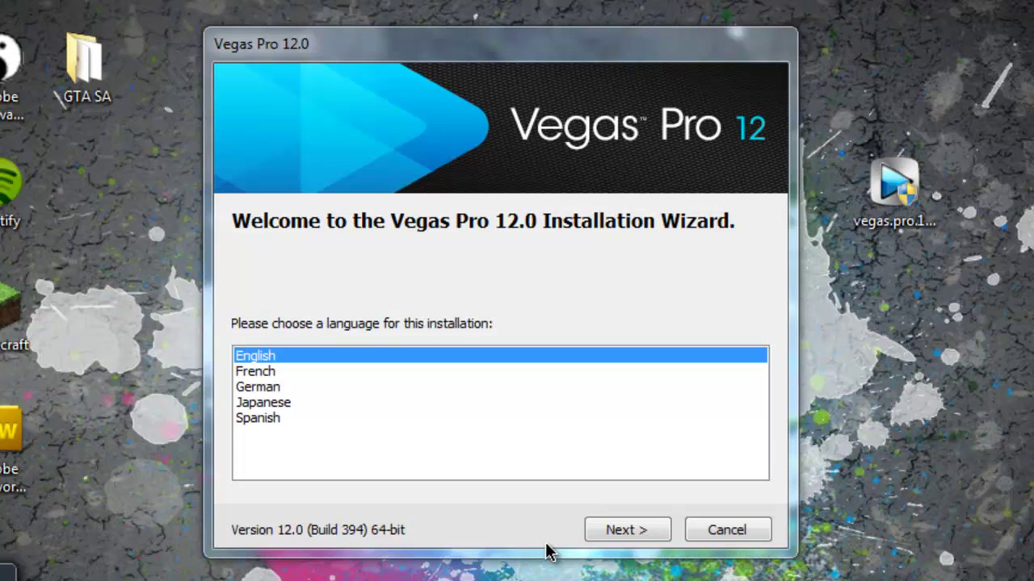
Choose English as the installation language, accept the End User License Agreement and proceed to the install folder page.
{"action": "left_click", "coordinate": [580, 402]}
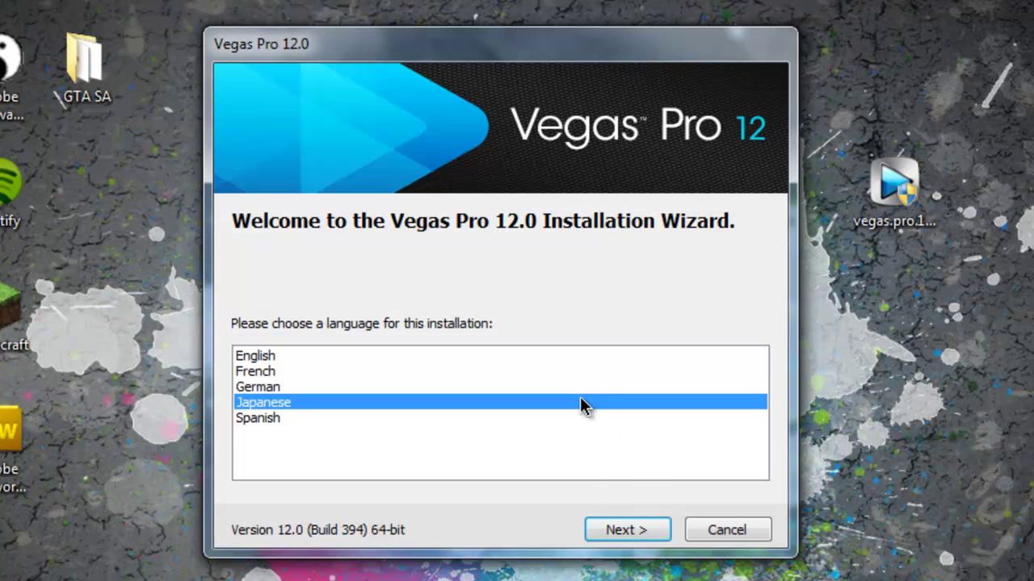
{"action": "left_click", "coordinate": [541, 357]}
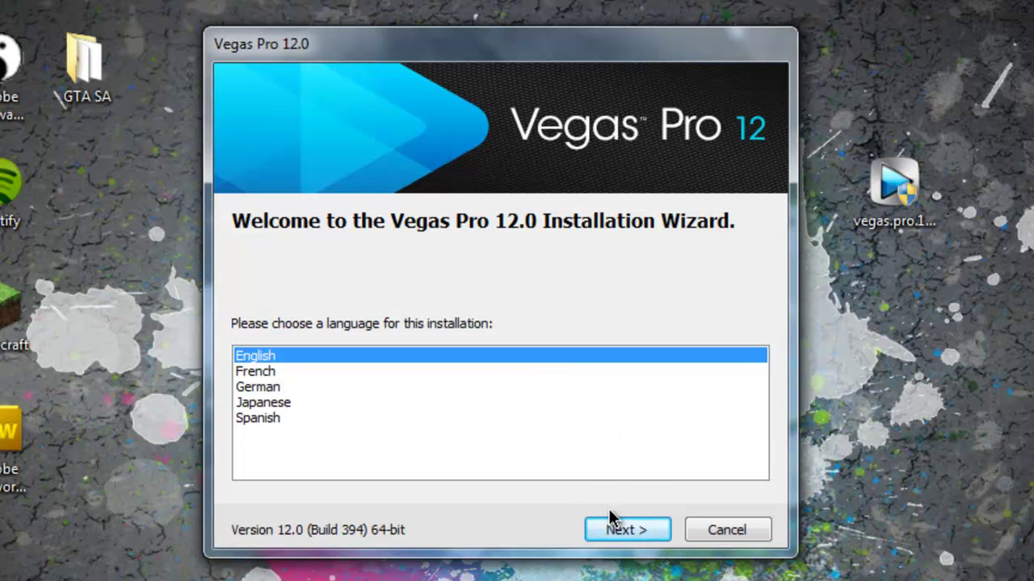
{"action": "left_click", "coordinate": [624, 535]}
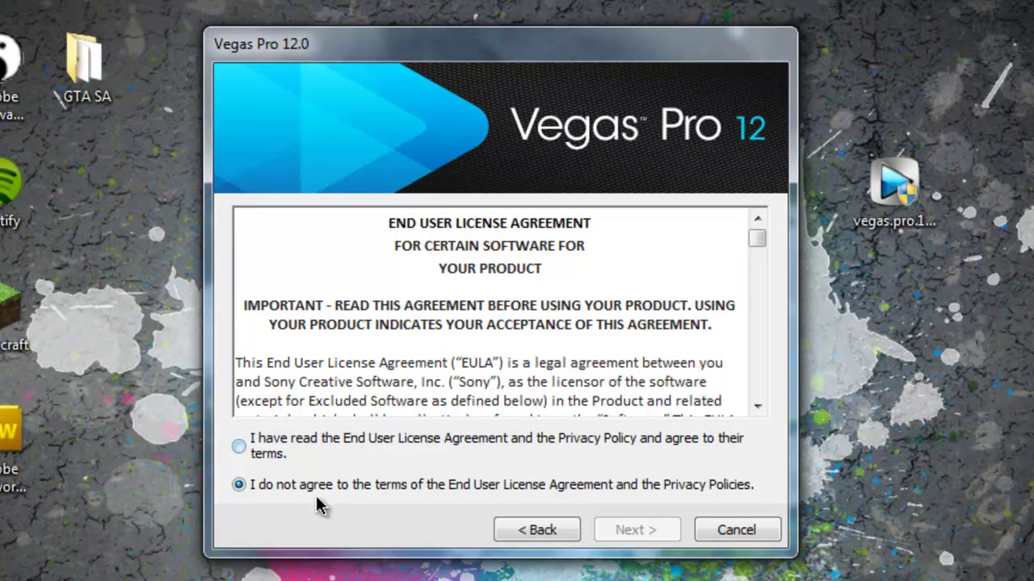
{"action": "left_click", "coordinate": [336, 449]}
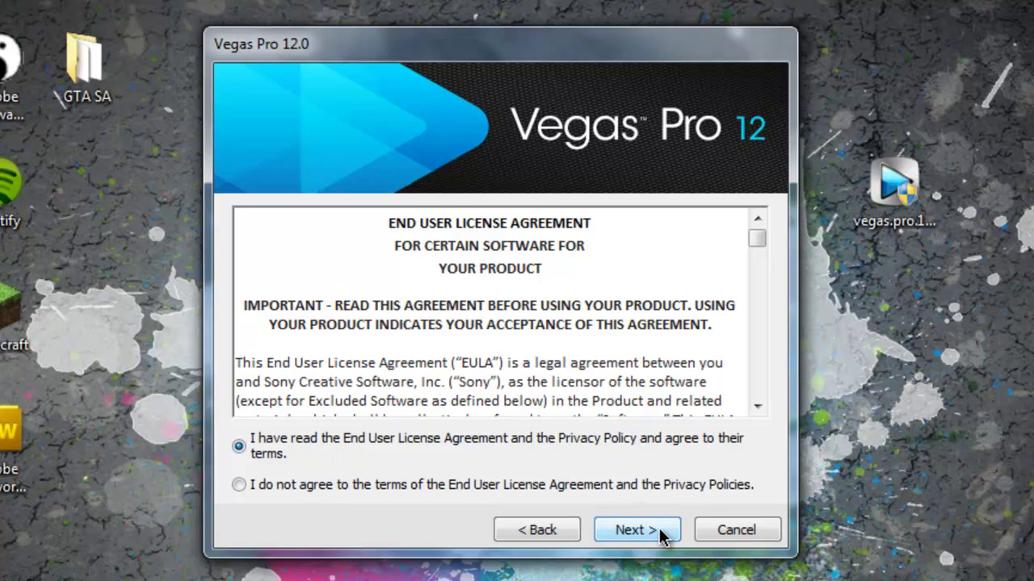
{"action": "left_click", "coordinate": [636, 529]}
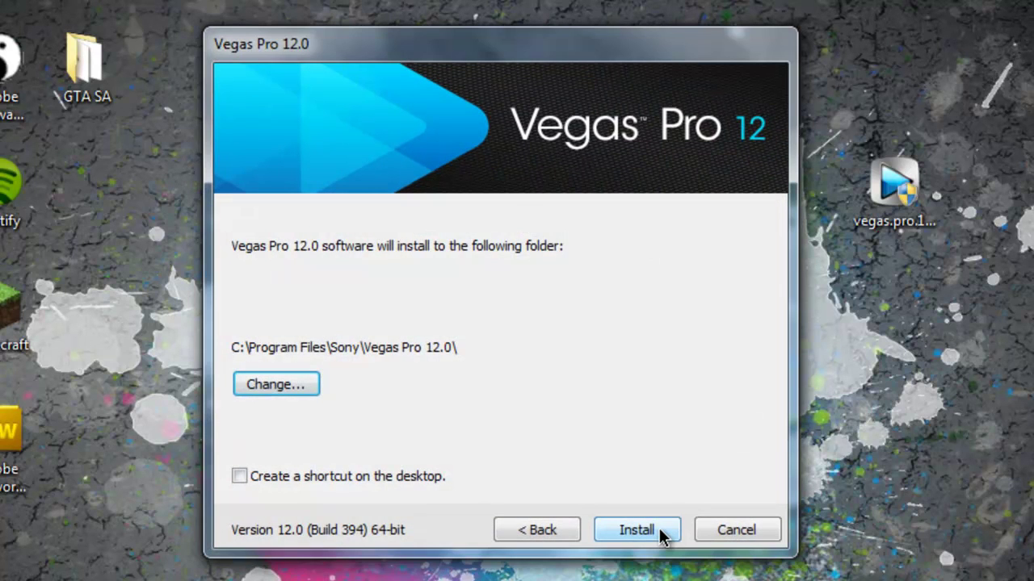
Install Vegas Pro 12.0 to C:\Program Files\Sony\Vegas Pro 12.0\ without a desktop shortcut and finish the setup.
{"action": "left_click", "coordinate": [661, 535]}
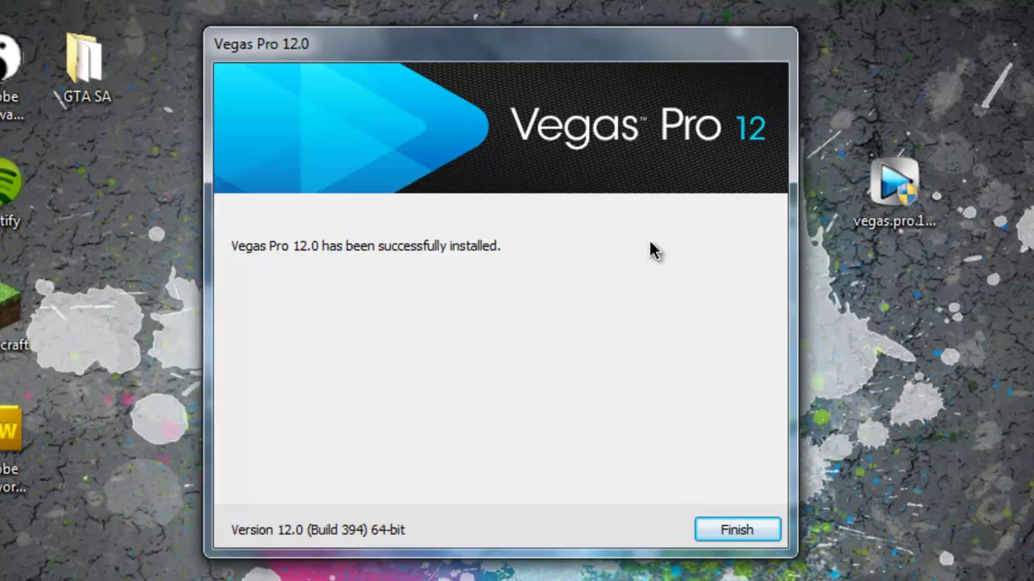
{"action": "key", "text": "Return"}
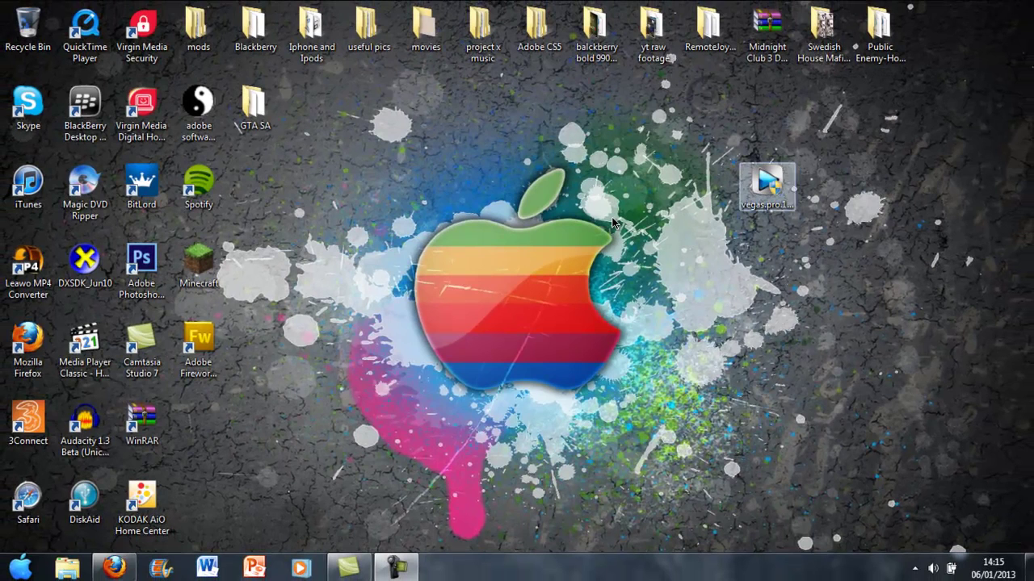
Move the vegas.pro.12.-patch icon to the middle of the desktop and place a Vegas Pro 12.0 (64-bit) shortcut on the desktop.
{"action": "mouse_move", "coordinate": [784, 157]}
{"action": "left_mouse_down"}
{"action": "mouse_move", "coordinate": [858, 186]}
{"action": "mouse_move", "coordinate": [801, 265]}
{"action": "mouse_move", "coordinate": [574, 279]}
{"action": "mouse_move", "coordinate": [819, 138]}
{"action": "mouse_move", "coordinate": [996, 148]}
{"action": "mouse_move", "coordinate": [643, 259]}
{"action": "mouse_move", "coordinate": [685, 213]}
{"action": "left_mouse_up"}
{"action": "left_click_drag", "start_coordinate": [767, 188], "coordinate": [510, 271]}
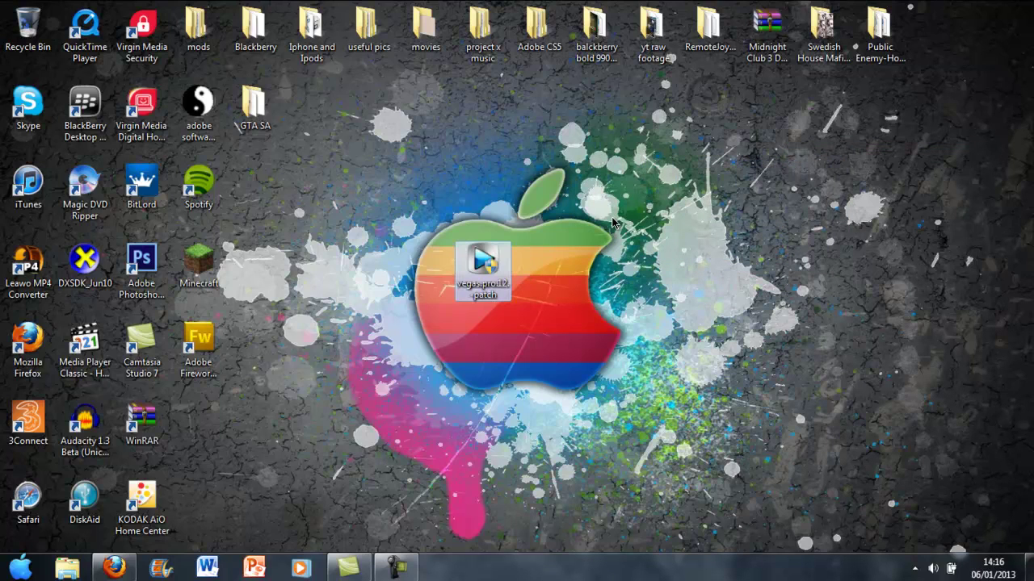
{"action": "key", "text": "super"}
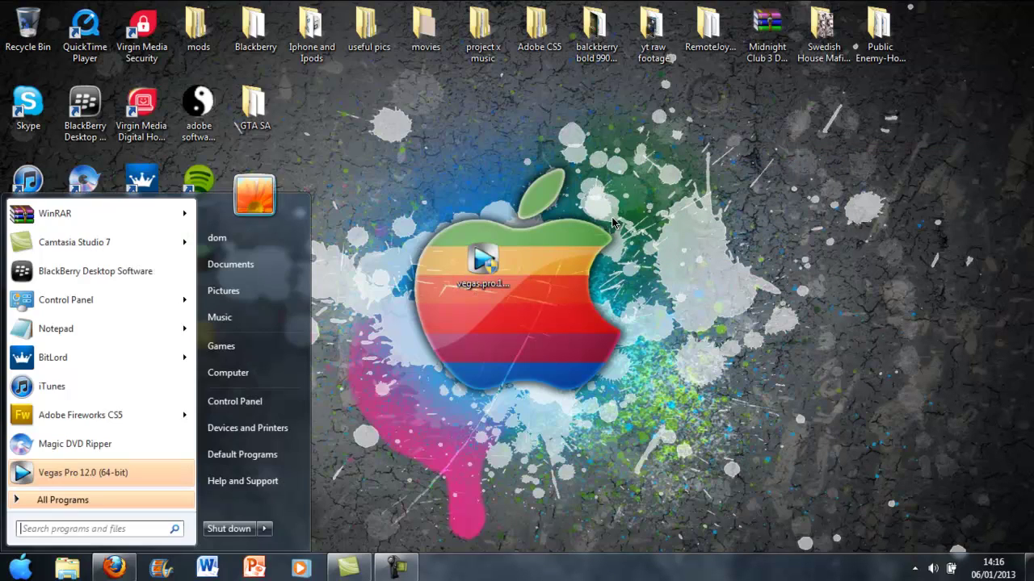
{"action": "mouse_move", "coordinate": [101, 473]}
{"action": "left_mouse_down"}
{"action": "mouse_move", "coordinate": [187, 444]}
{"action": "mouse_move", "coordinate": [372, 432]}
{"action": "left_mouse_up"}
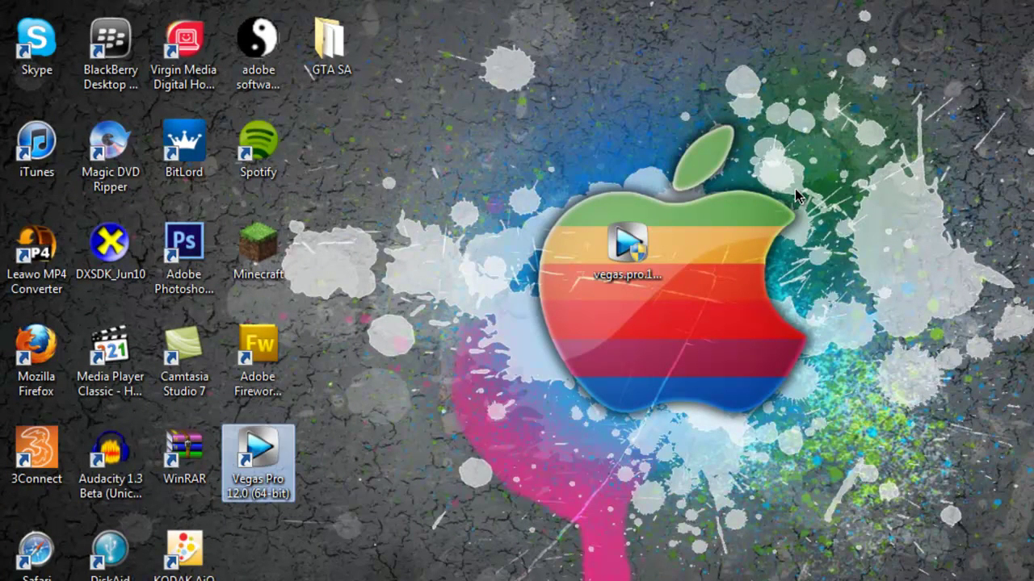
{"action": "right_click", "coordinate": [252, 475]}
{"action": "key", "text": "Return"}
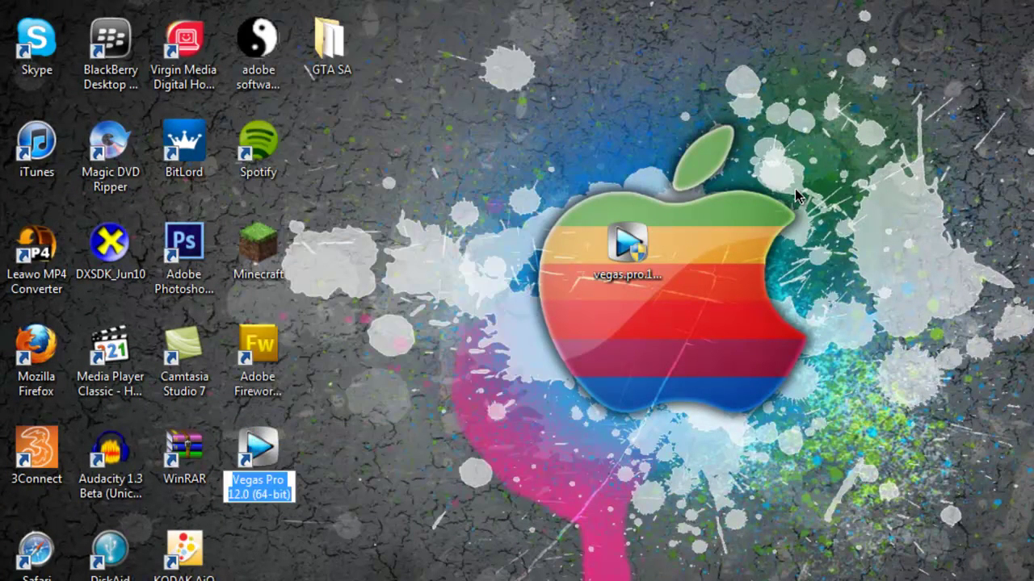
{"action": "key", "text": "End"}
{"action": "key", "text": "Return"}
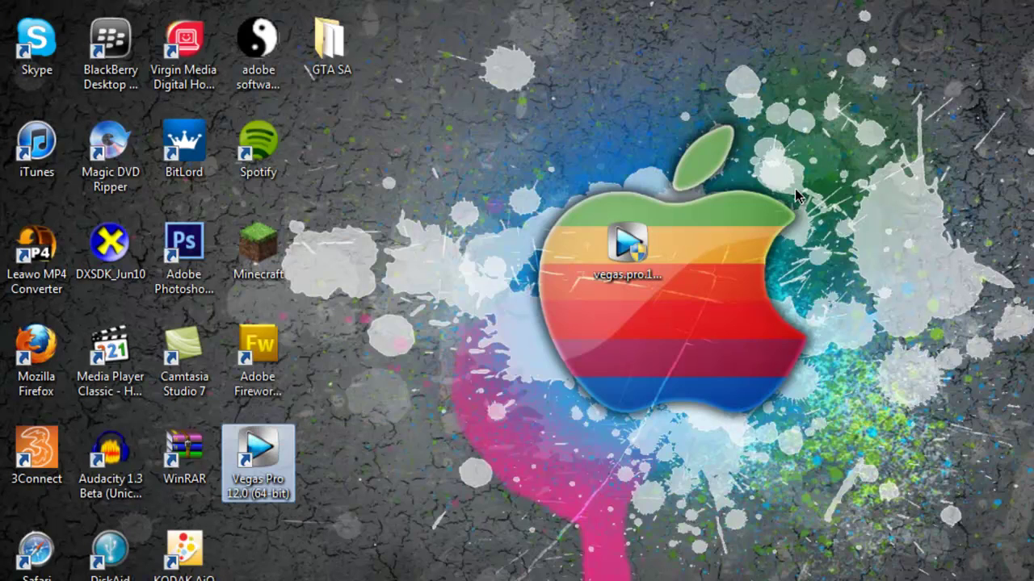
{"action": "left_click", "coordinate": [796, 191]}
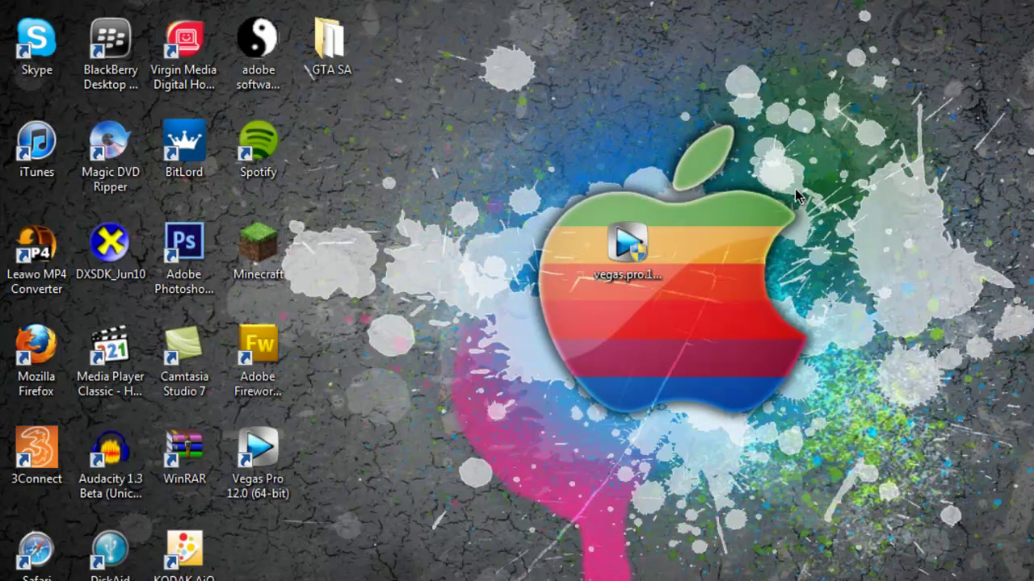
Run the vegas.pro.12.-patch application from the desktop.
{"action": "mouse_move", "coordinate": [383, 480]}
{"action": "left_mouse_down"}
{"action": "mouse_move", "coordinate": [238, 434]}
{"action": "mouse_move", "coordinate": [238, 499]}
{"action": "mouse_move", "coordinate": [296, 411]}
{"action": "mouse_move", "coordinate": [315, 422]}
{"action": "left_mouse_up"}
{"action": "mouse_move", "coordinate": [324, 412]}
{"action": "left_mouse_down"}
{"action": "mouse_move", "coordinate": [236, 551]}
{"action": "mouse_move", "coordinate": [318, 484]}
{"action": "mouse_move", "coordinate": [152, 580]}
{"action": "mouse_move", "coordinate": [420, 440]}
{"action": "mouse_move", "coordinate": [327, 414]}
{"action": "left_mouse_up"}
{"action": "left_click", "coordinate": [631, 249]}
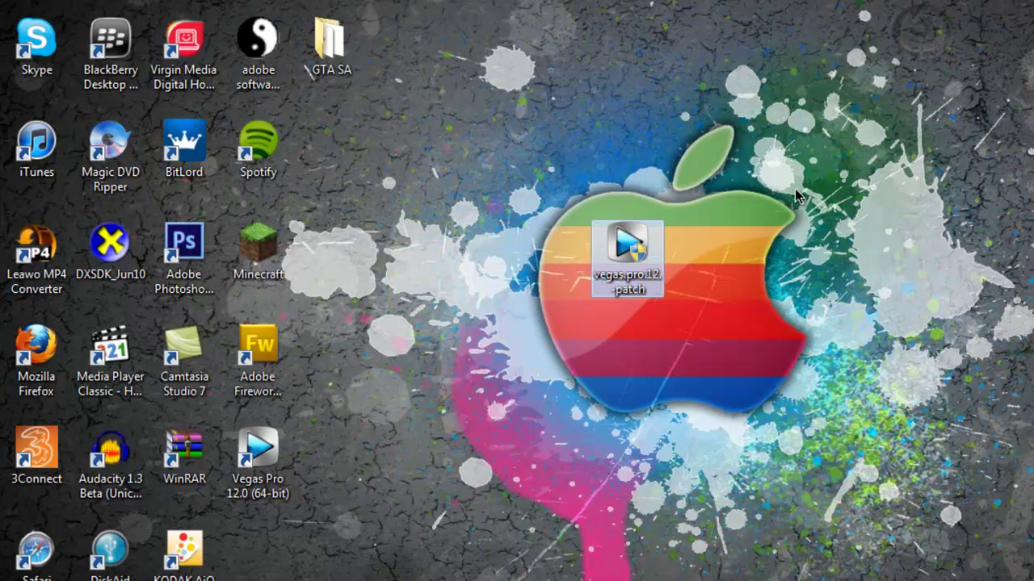
{"action": "double_click", "coordinate": [628, 249]}
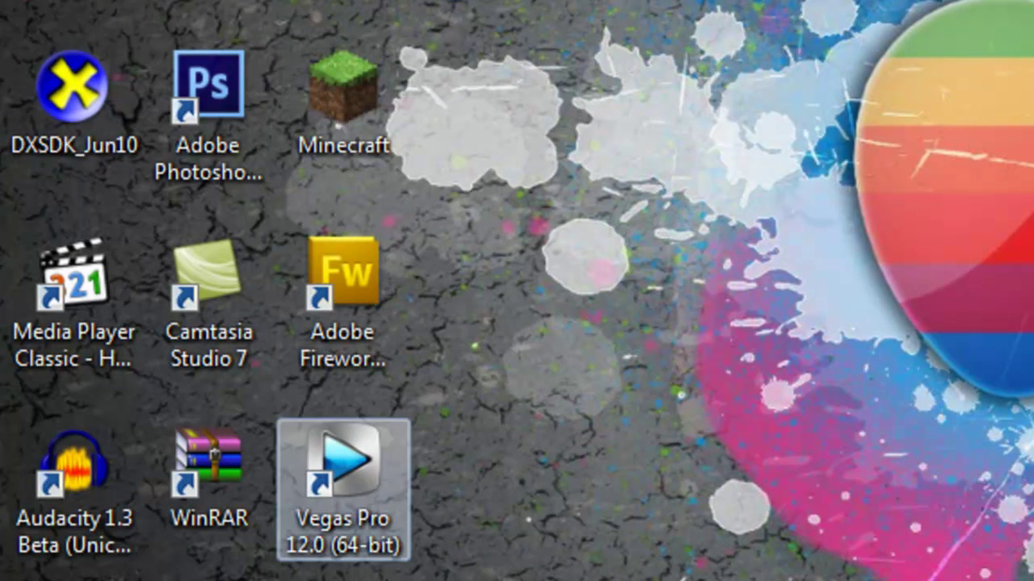
Rename the Vegas Pro desktop shortcut as Vegas Pro 12.0 and launch the program from it.
{"action": "double_click", "coordinate": [343, 484]}
{"action": "right_click", "coordinate": [337, 515]}
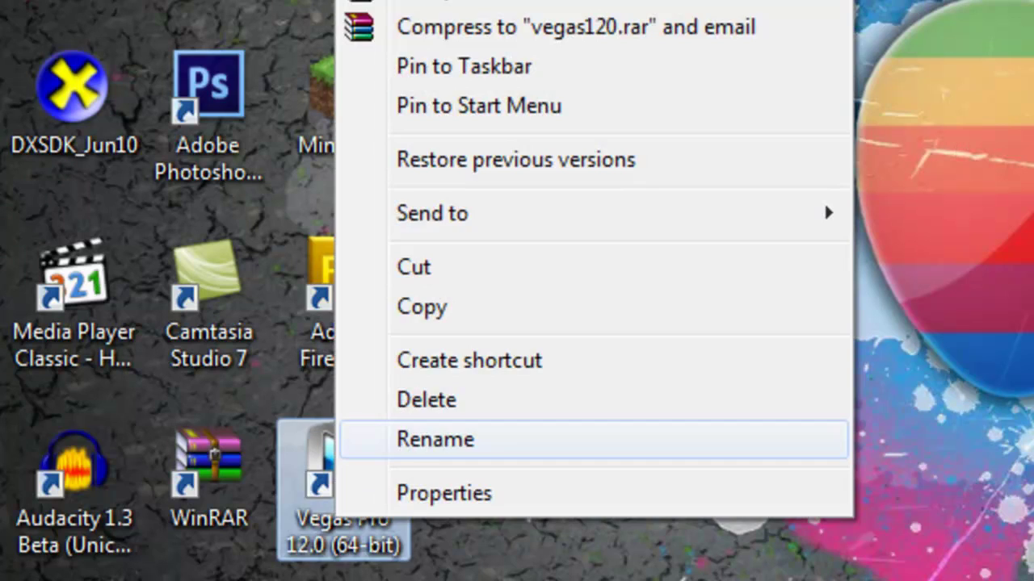
{"action": "left_click", "coordinate": [436, 439]}
{"action": "left_click", "coordinate": [399, 546]}
{"action": "key", "text": "BackSpace"}
{"action": "key", "text": "BackSpace"}
{"action": "key", "text": "BackSpace"}
{"action": "key", "text": "BackSpace"}
{"action": "key", "text": "BackSpace"}
{"action": "key", "text": "BackSpace"}
{"action": "key", "text": "BackSpace"}
{"action": "key", "text": "BackSpace"}
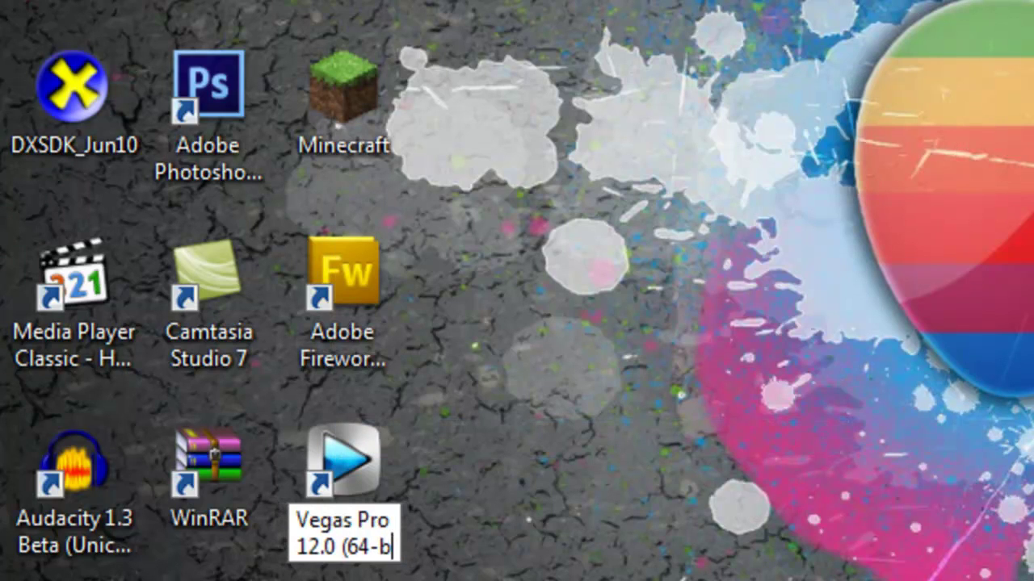
{"action": "key", "text": "Return"}
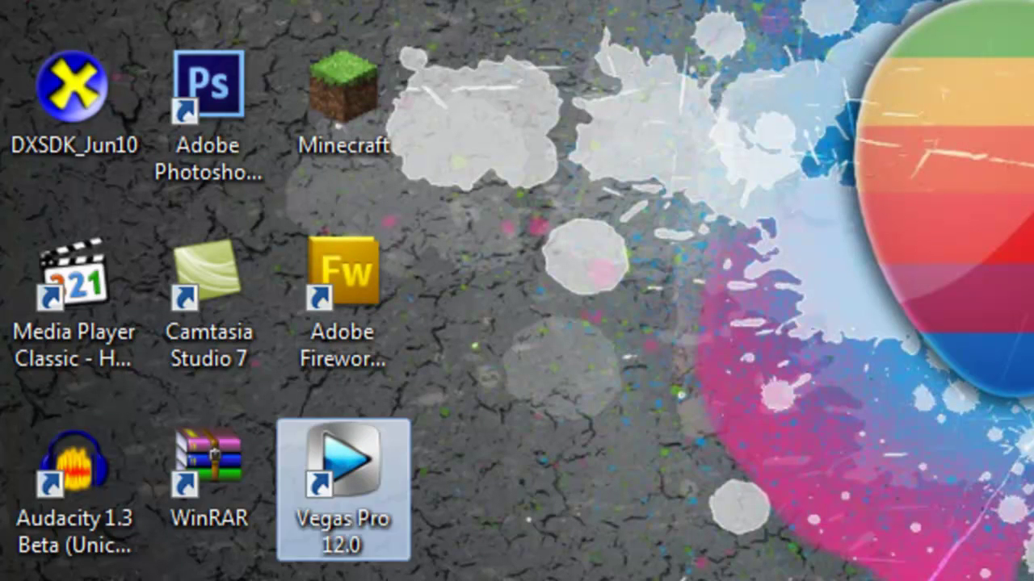
{"action": "key", "text": "Return"}
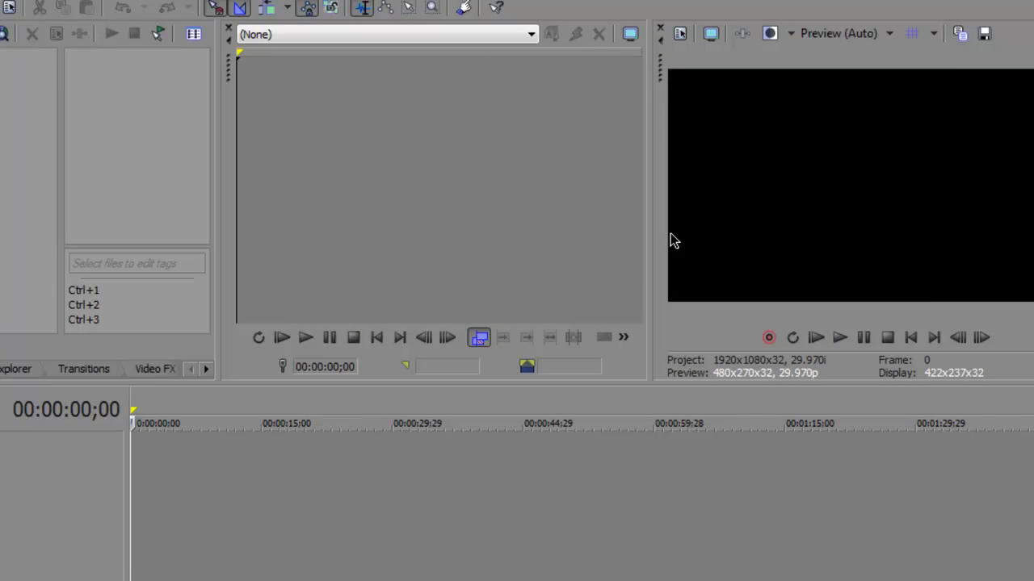
Insert an audio track and a video track into the empty project.
{"action": "right_click", "coordinate": [41, 473]}
{"action": "left_click", "coordinate": [113, 502]}
{"action": "right_click", "coordinate": [69, 496]}
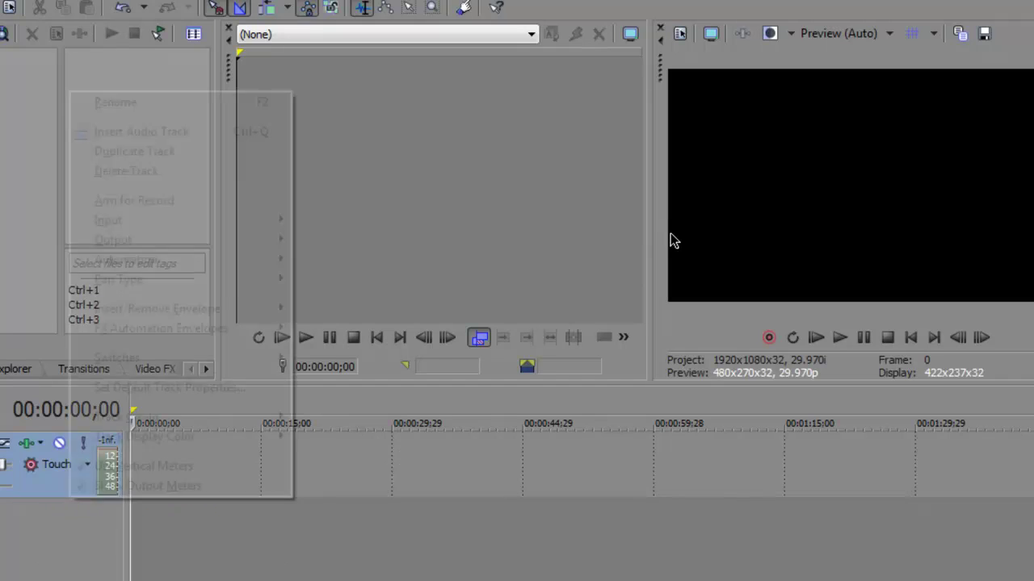
{"action": "right_click", "coordinate": [78, 541]}
{"action": "left_click", "coordinate": [202, 523]}
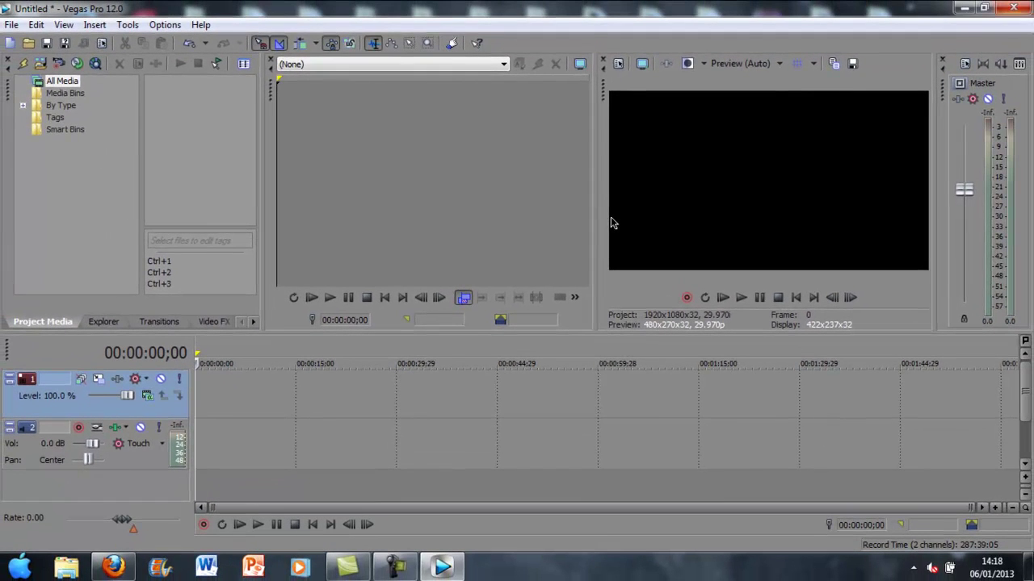
{"action": "key", "text": "alt+F4"}
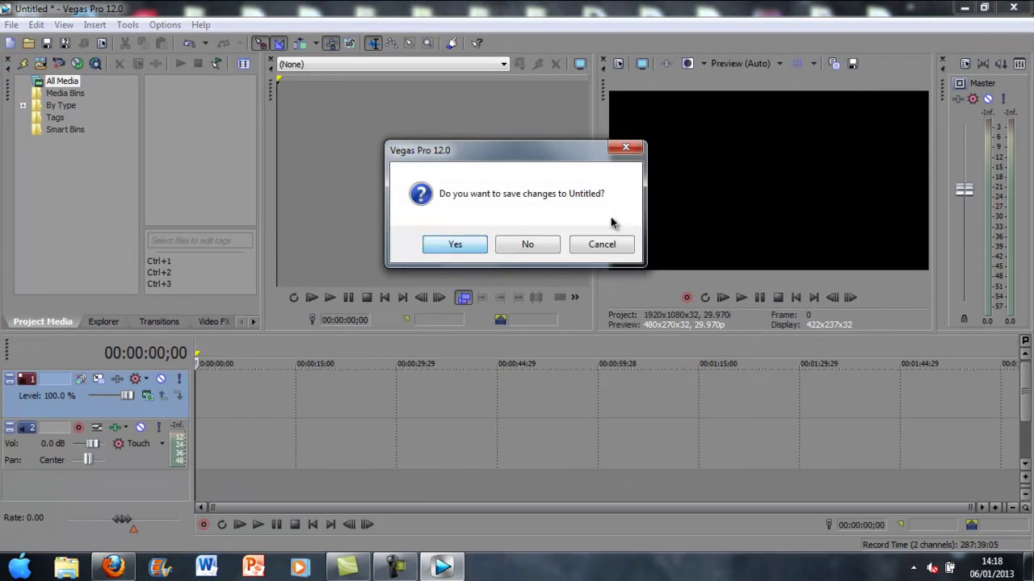
{"action": "key", "text": "Escape"}
{"action": "key", "text": "Return"}
Save the project to the desktop as Untitled.veg in the Vegas Pro Project File format and close Vegas Pro.
{"action": "key", "text": "alt+f"}
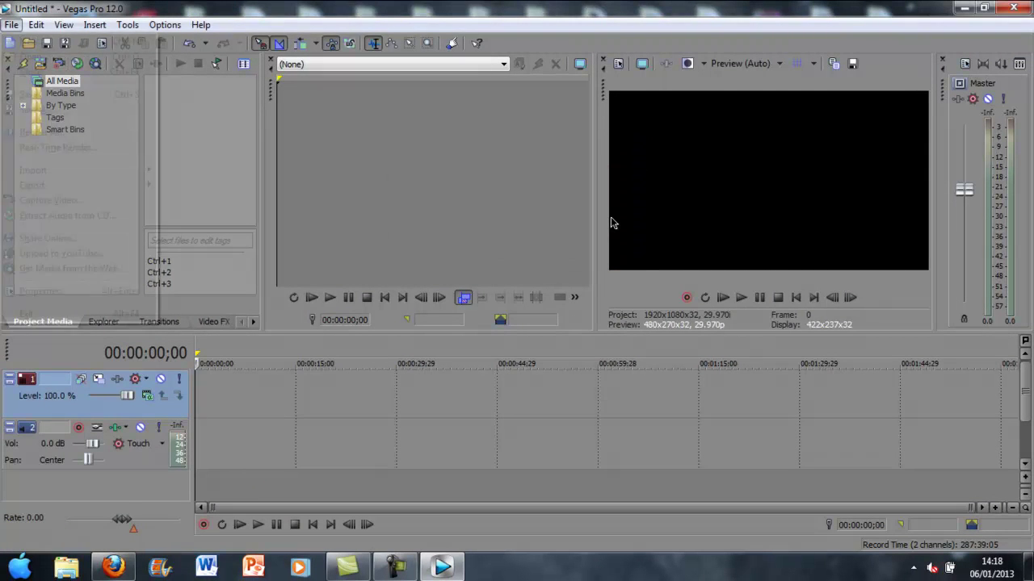
{"action": "key", "text": "Down"}
{"action": "key", "text": "Right"}
{"action": "key", "text": "Right"}
{"action": "key", "text": "Right"}
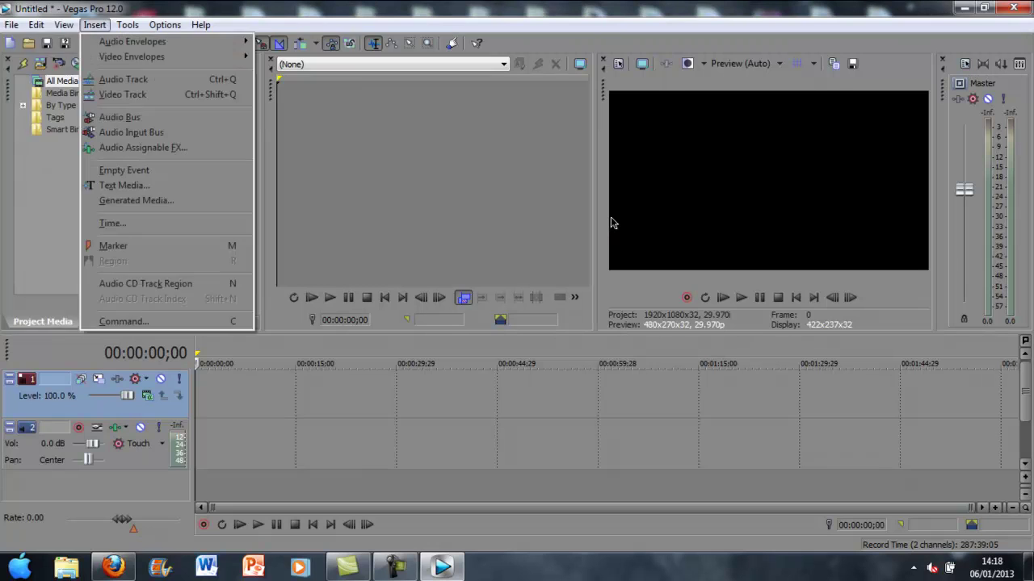
{"action": "key", "text": "Left"}
{"action": "key", "text": "Left"}
{"action": "key", "text": "Left"}
{"action": "key", "text": "Down"}
{"action": "key", "text": "Down"}
{"action": "key", "text": "Down"}
{"action": "key", "text": "Down"}
{"action": "key", "text": "Return"}
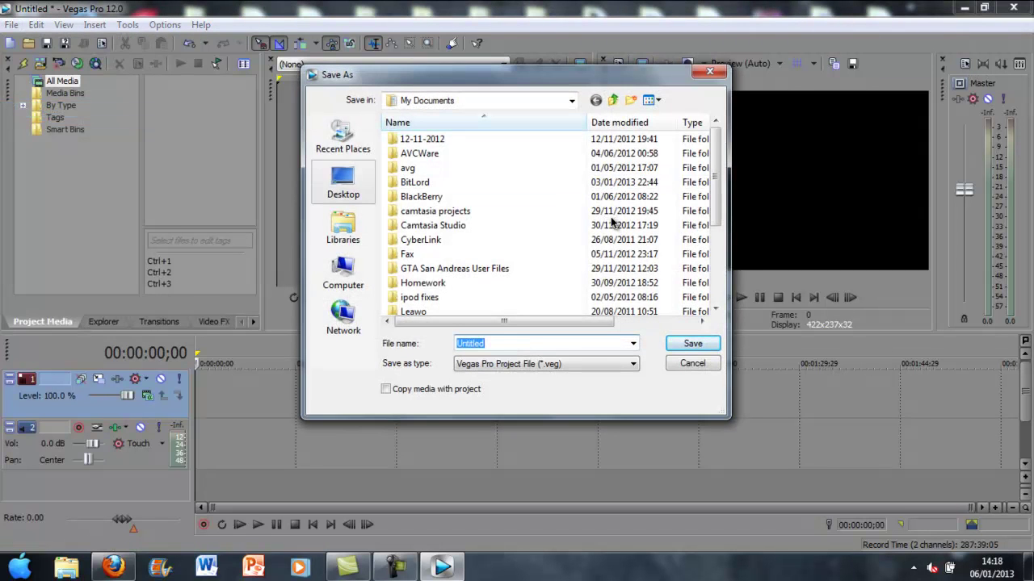
{"action": "key", "text": "Return"}
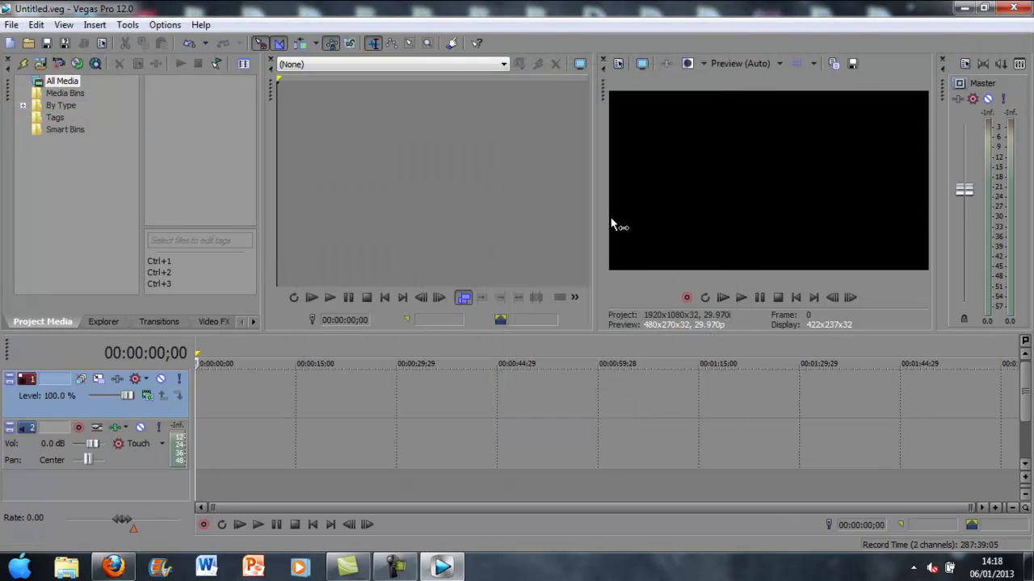
{"action": "key", "text": "alt+F4"}
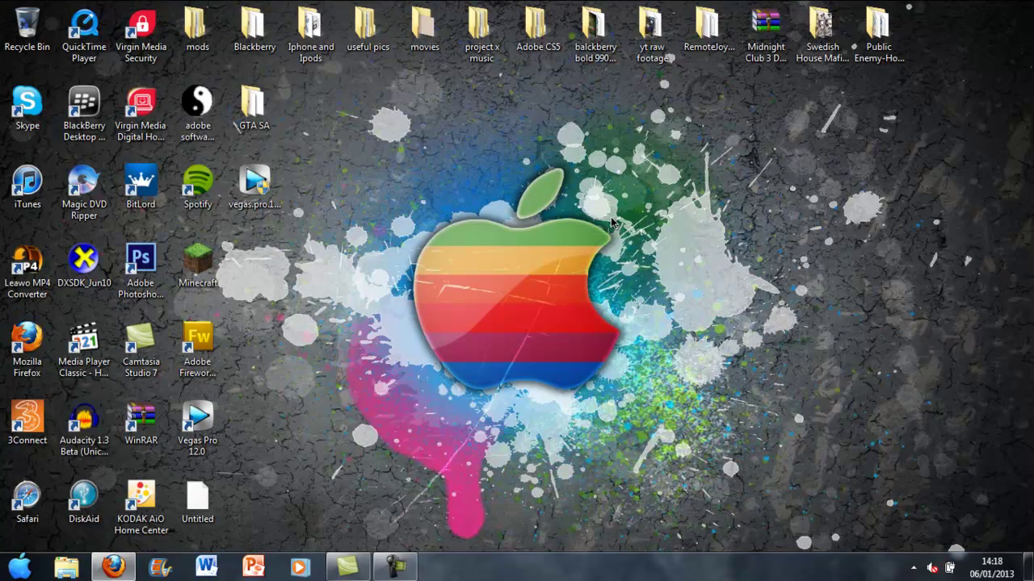
Move the Untitled project file to the middle of the desktop, try to open it and cancel the program choice.
{"action": "left_click_drag", "start_coordinate": [198, 499], "coordinate": [483, 341]}
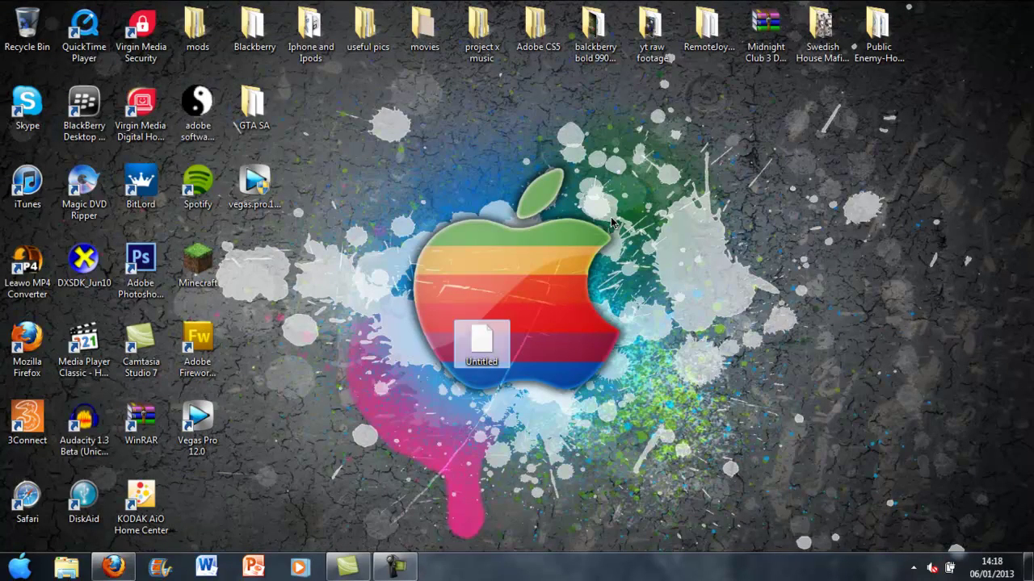
{"action": "key", "text": "Return"}
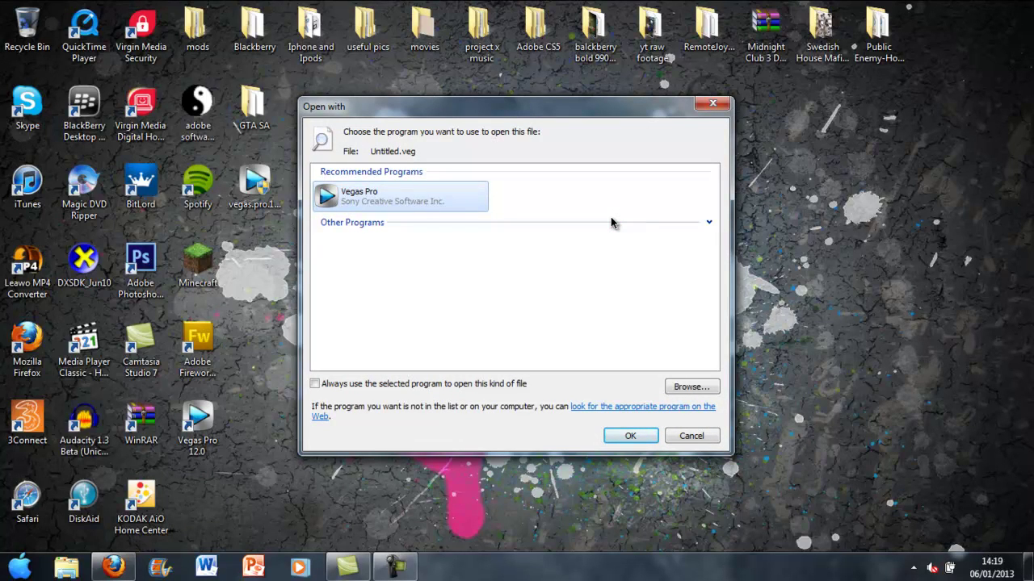
{"action": "left_click", "coordinate": [693, 436]}
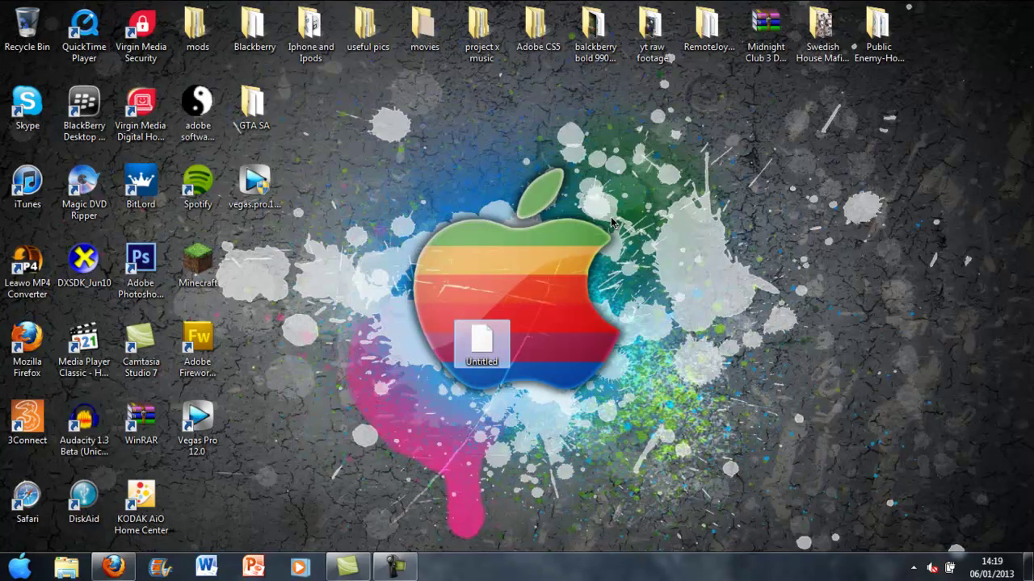
{"action": "key", "text": "Delete"}
{"action": "key", "text": "Escape"}
{"action": "key", "text": "Return"}
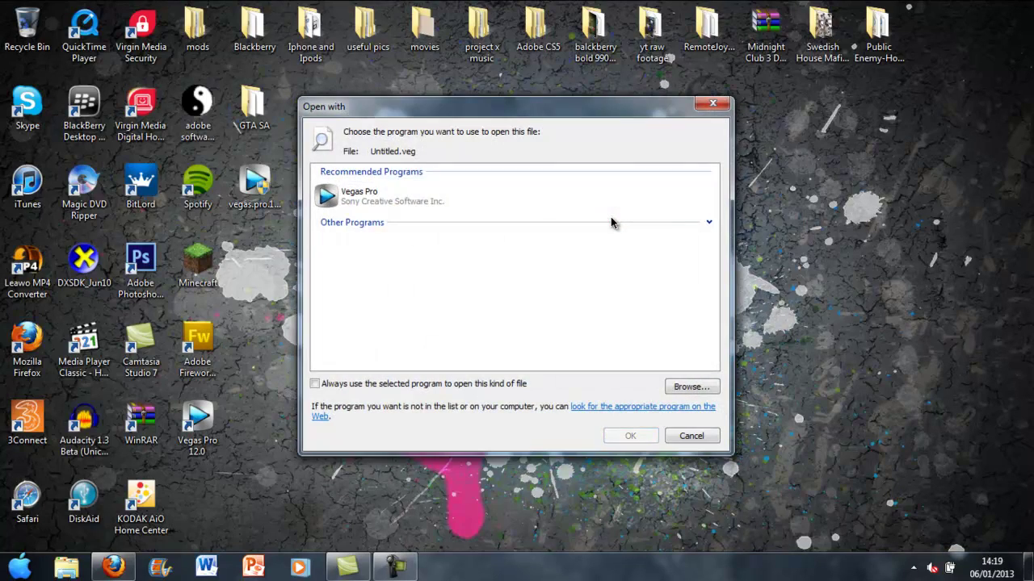
{"action": "key", "text": "Escape"}
Delete the Untitled project file from the desktop, moving it to the Recycle Bin.
{"action": "key", "text": "Delete"}
{"action": "key", "text": "Escape"}
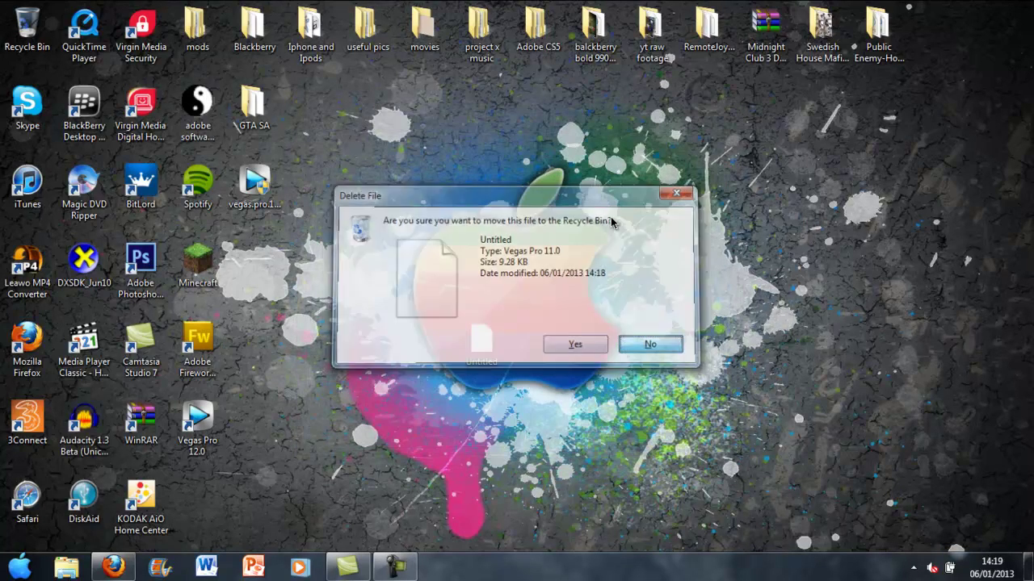
{"action": "key", "text": "Delete"}
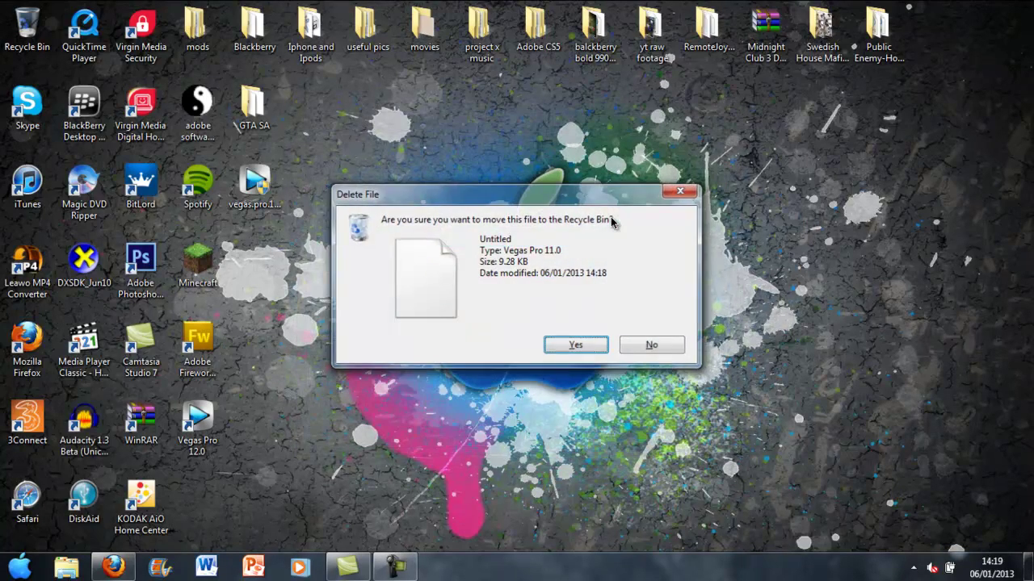
{"action": "key", "text": "Return"}
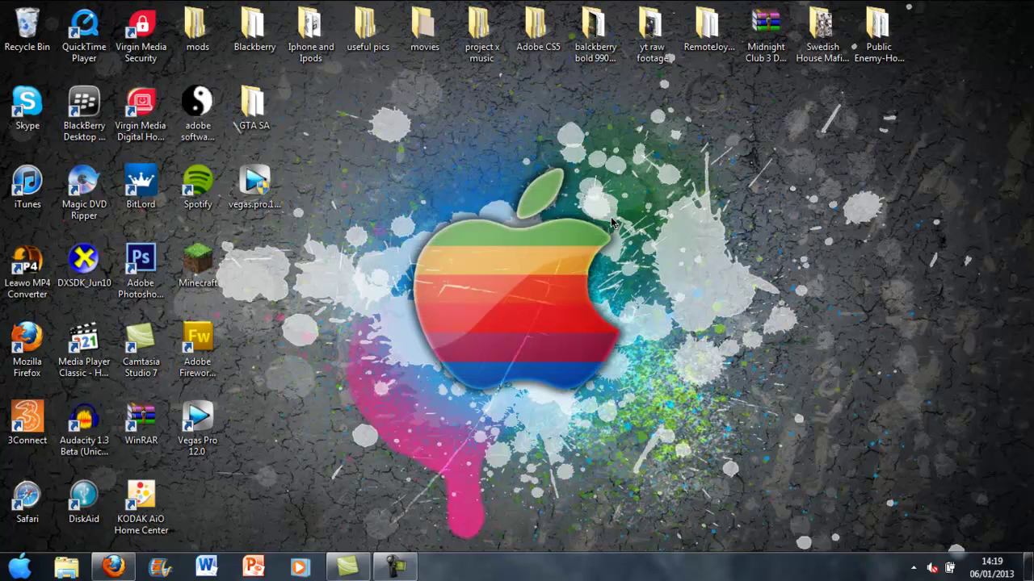
Launch Vegas Pro 12.0 from its desktop shortcut and dismiss the missing project file warning.
{"action": "double_click", "coordinate": [198, 424]}
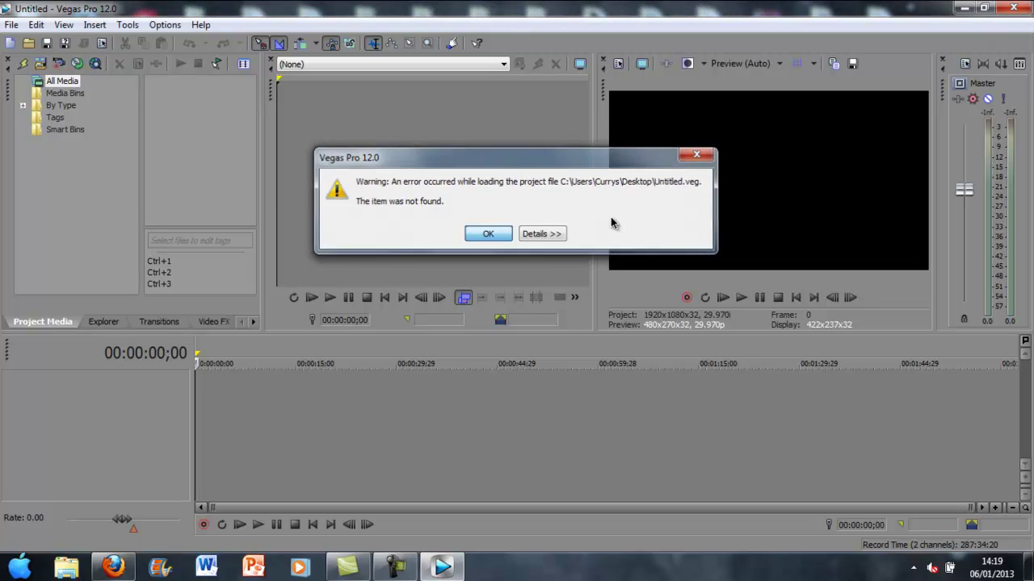
{"action": "key", "text": "Return"}
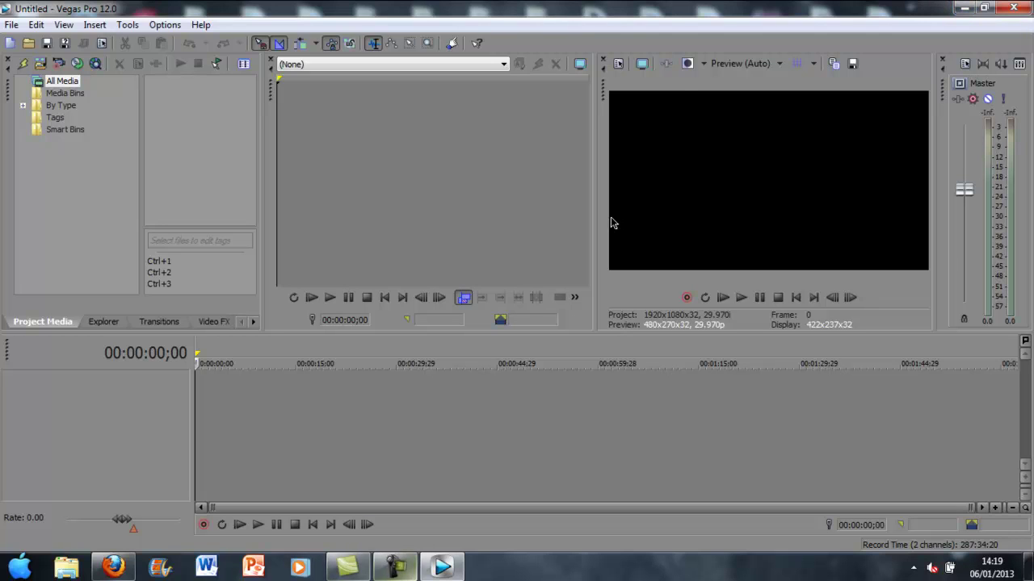
{"action": "mouse_move", "coordinate": [395, 568]}
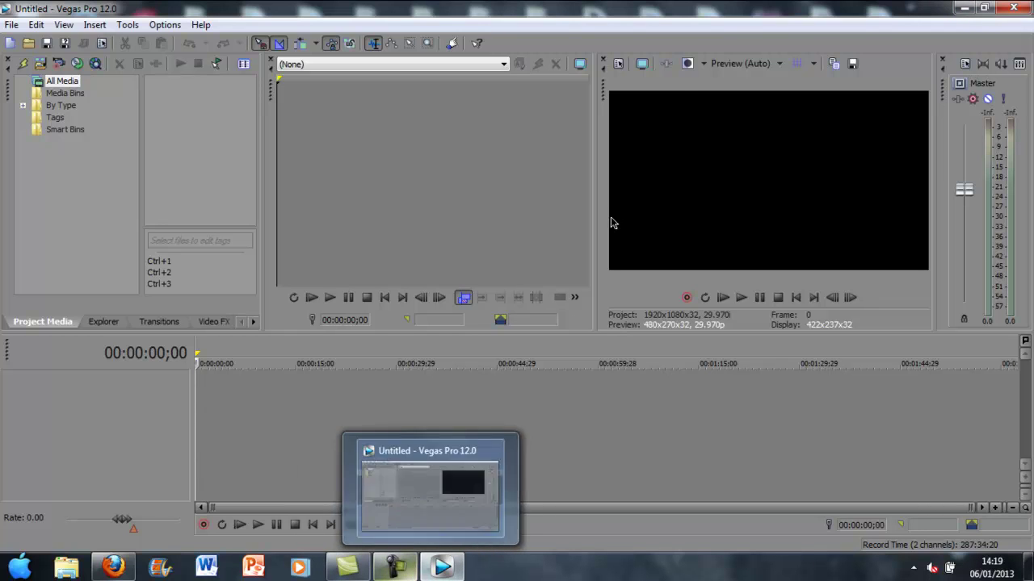
{"action": "left_click", "coordinate": [395, 568]}
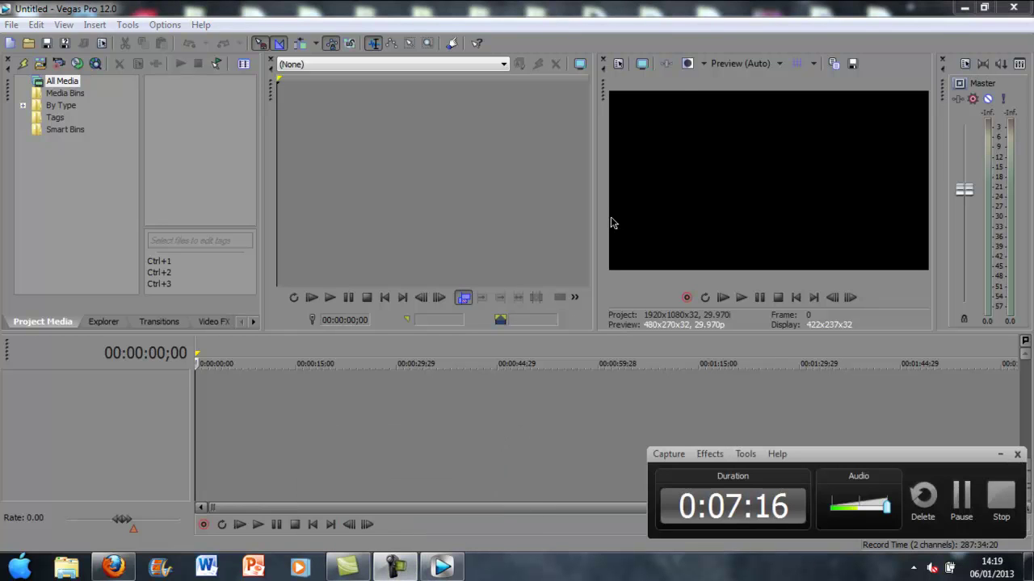